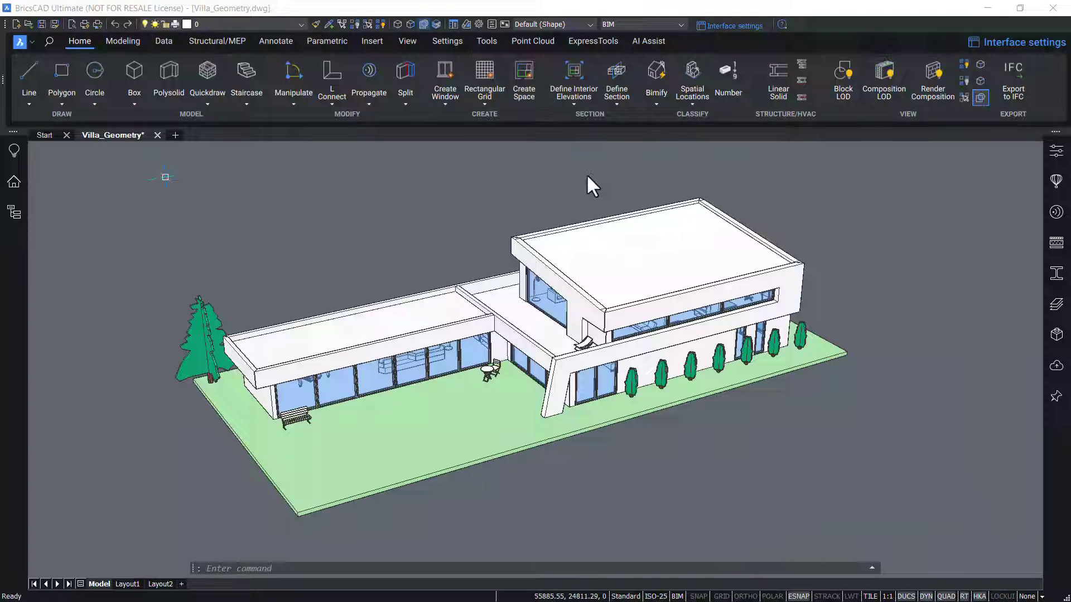
- Browse the entity tree's 41 3D solids and 108 block references, selecting exterior wall solid 2F5
{"action": "left_click", "coordinate": [14, 212]}
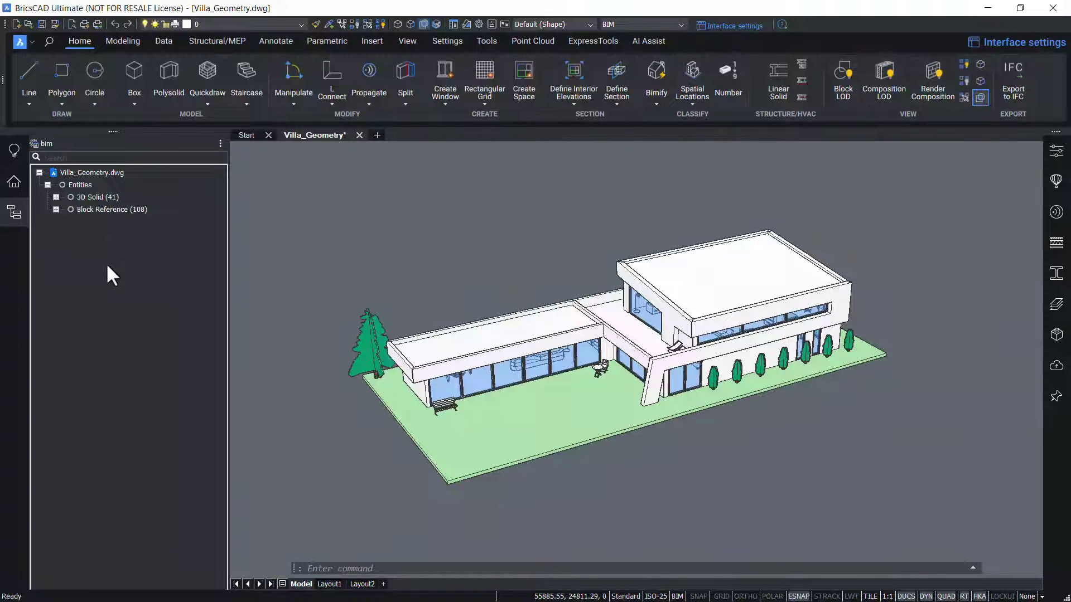
{"action": "left_click", "coordinate": [56, 197]}
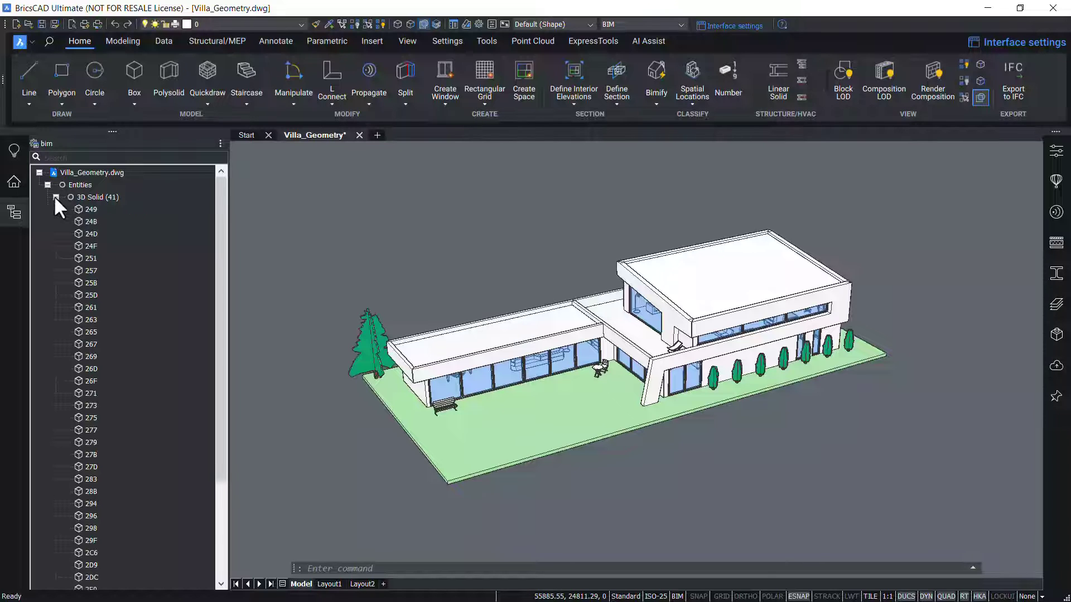
{"action": "scroll", "coordinate": [137, 333], "scroll_direction": "down", "scroll_amount": 2}
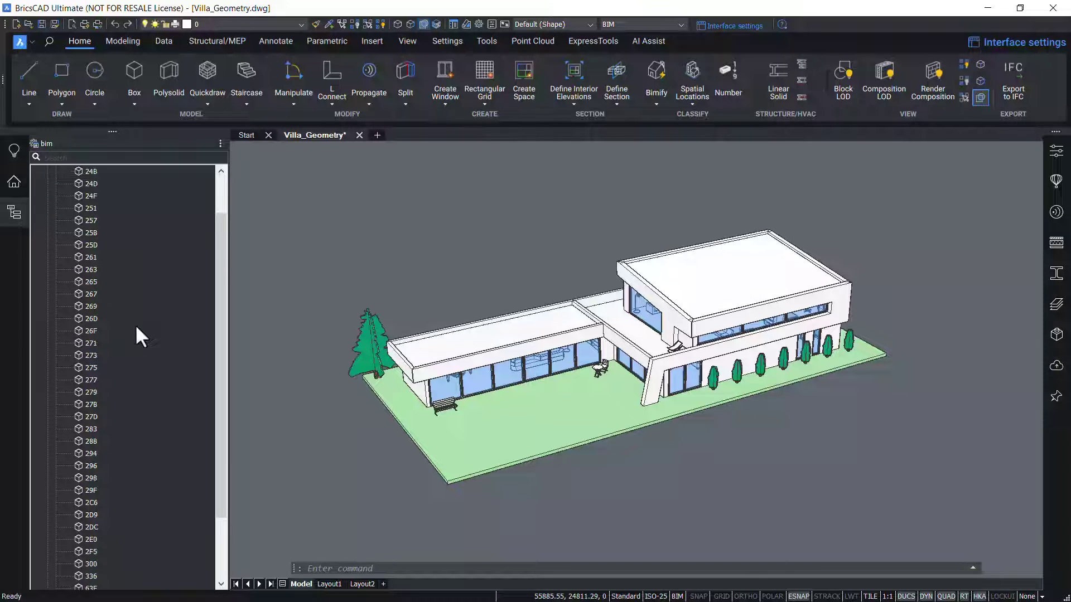
{"action": "scroll", "coordinate": [138, 335], "scroll_direction": "down", "scroll_amount": 2}
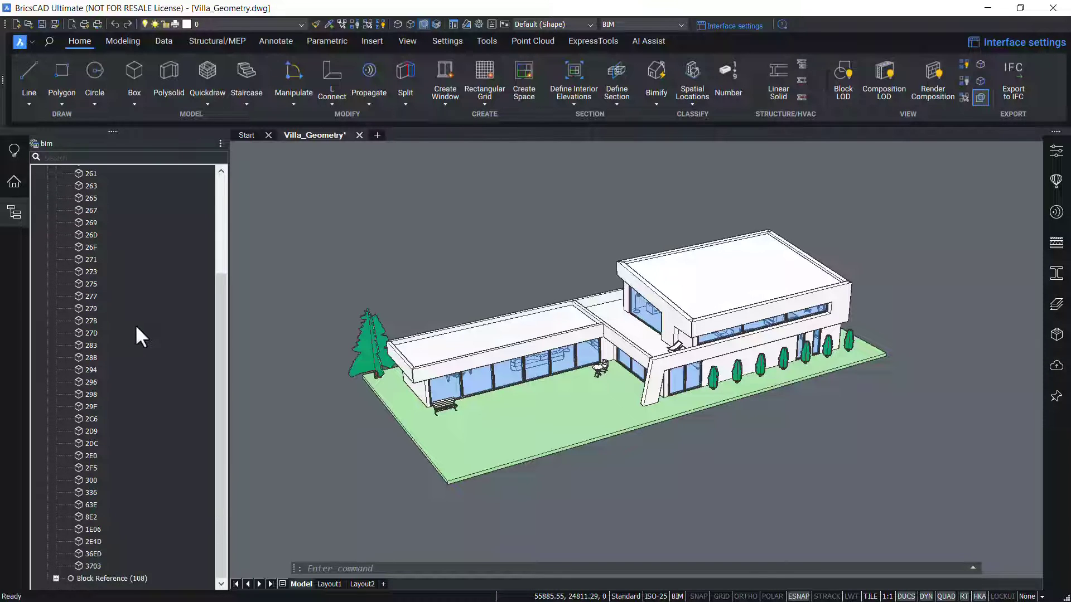
{"action": "left_click", "coordinate": [95, 464]}
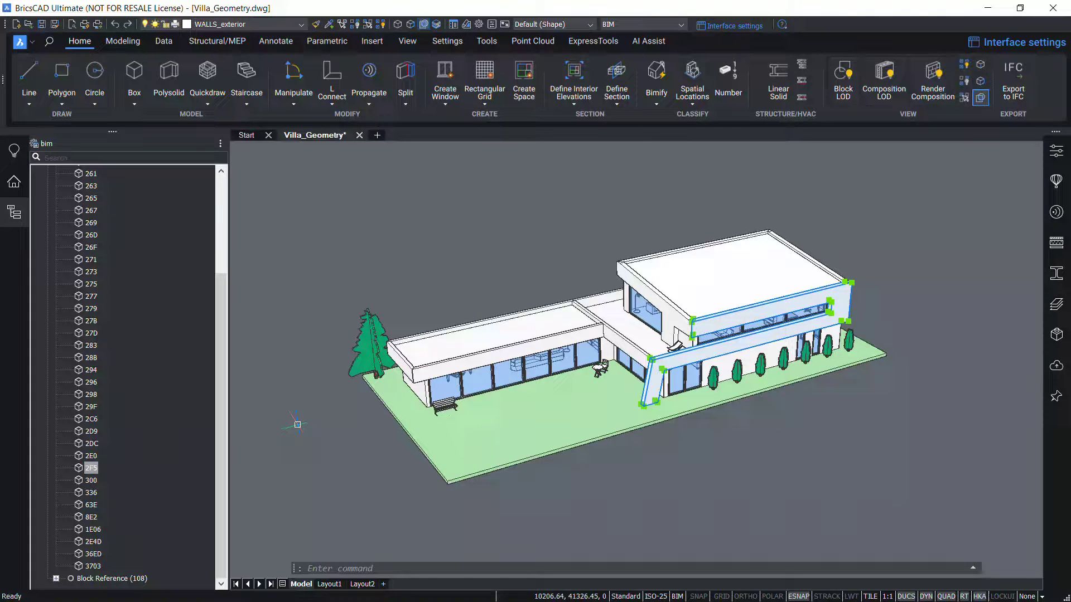
{"action": "left_click_drag", "start_coordinate": [220, 348], "coordinate": [217, 199]}
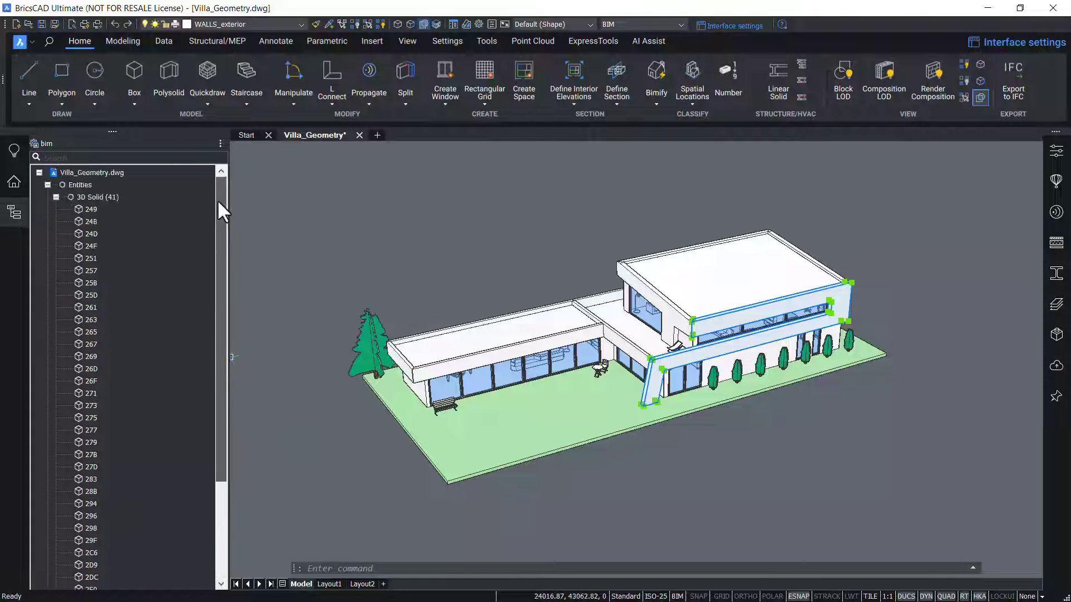
{"action": "left_click", "coordinate": [55, 198]}
{"action": "left_click", "coordinate": [55, 210]}
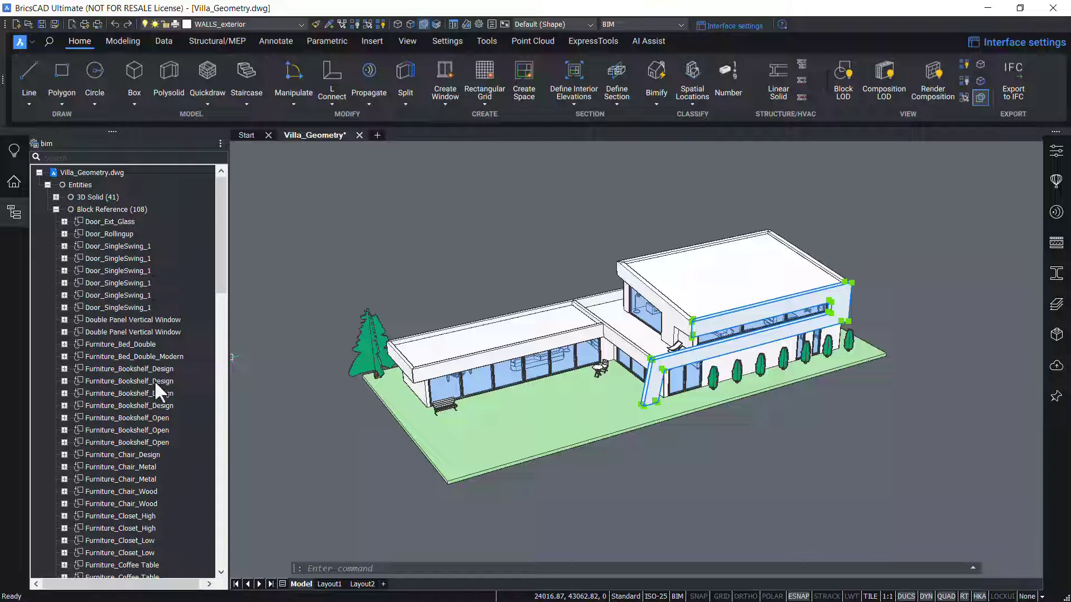
{"action": "left_click", "coordinate": [55, 209]}
{"action": "left_click", "coordinate": [55, 210]}
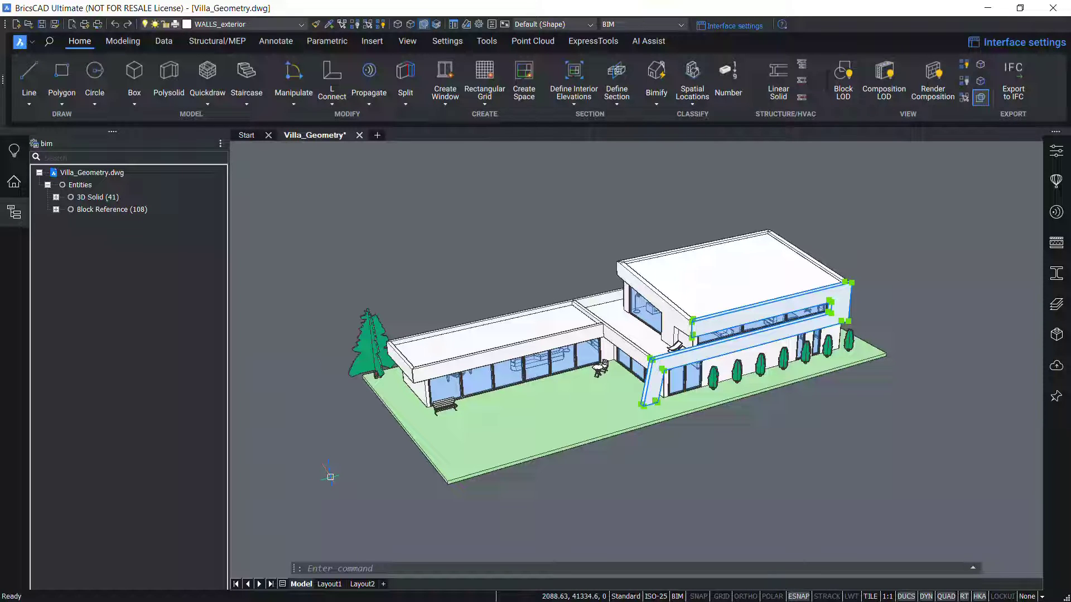
- Start Bimify with the BIMIFY command and the Home ribbon button, cancelling both attempts
{"action": "key", "text": "Escape"}
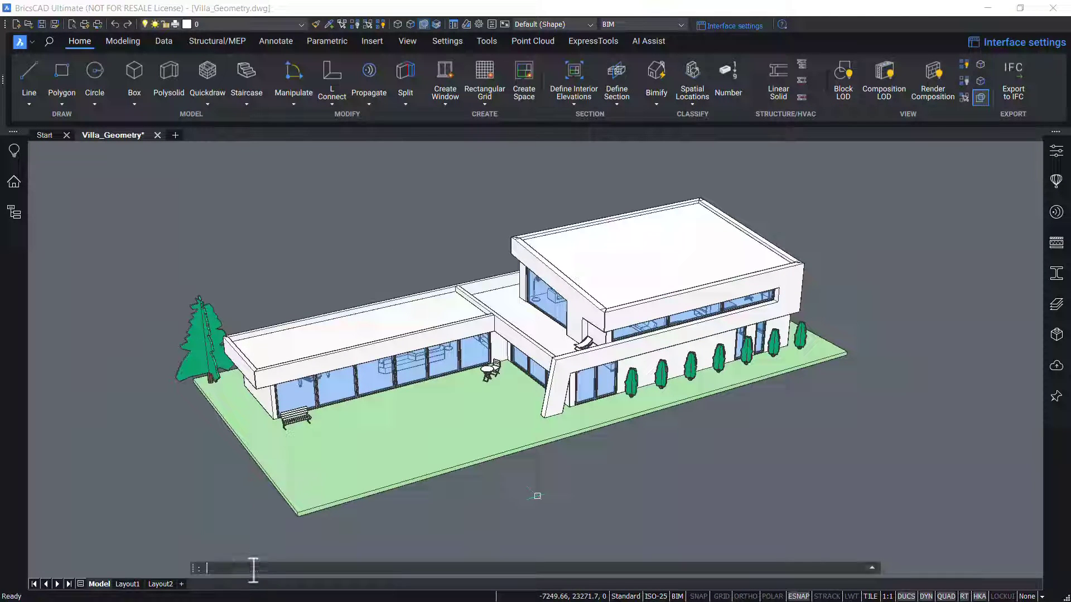
{"action": "type", "text": "BIMIFY"}
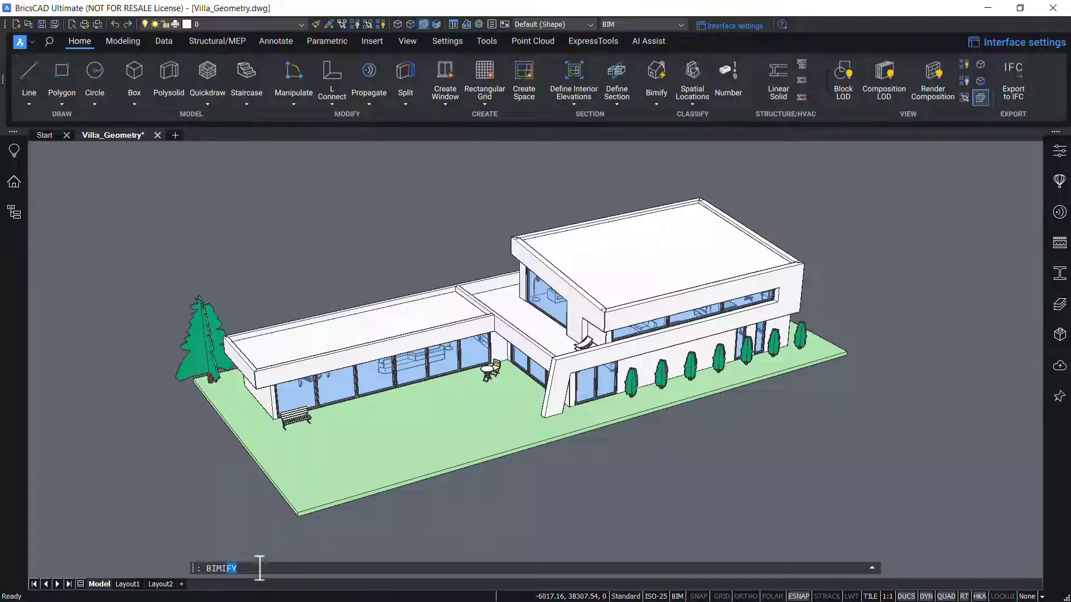
{"action": "key", "text": "Return"}
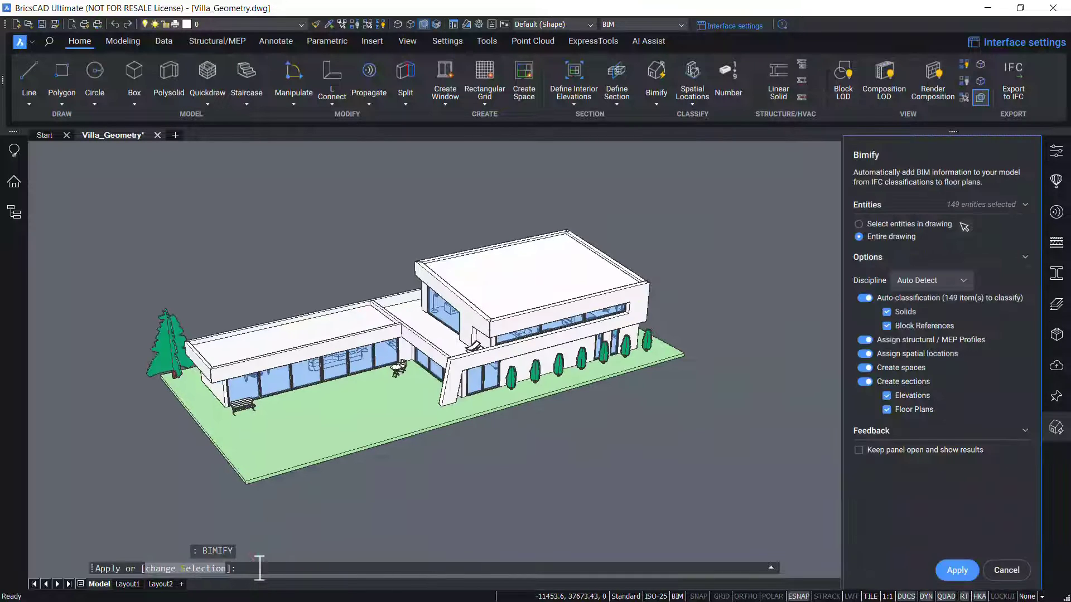
{"action": "left_click", "coordinate": [1004, 570]}
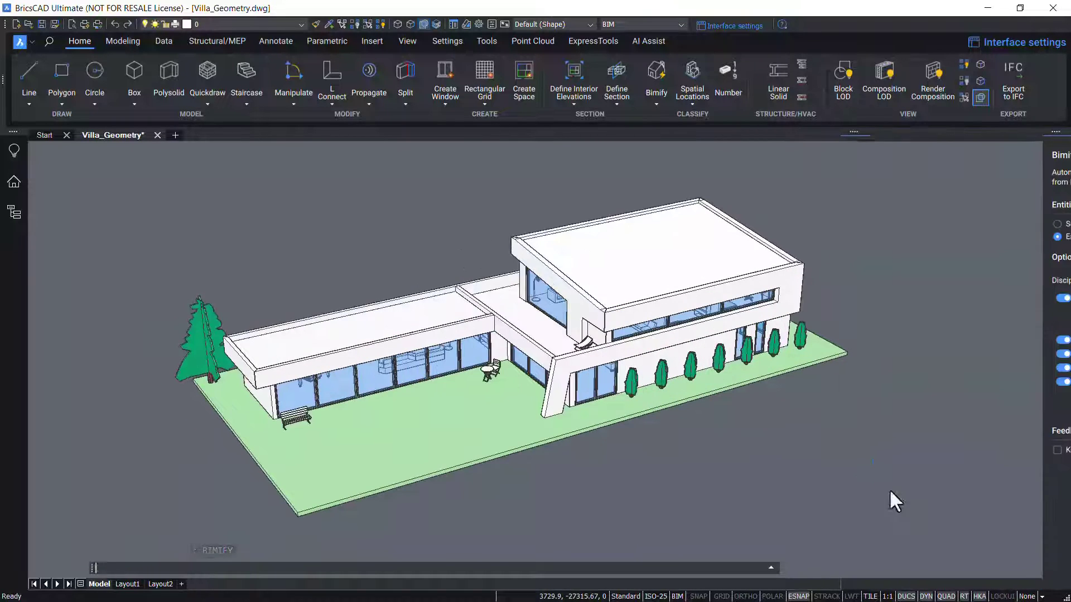
{"action": "left_click", "coordinate": [654, 74]}
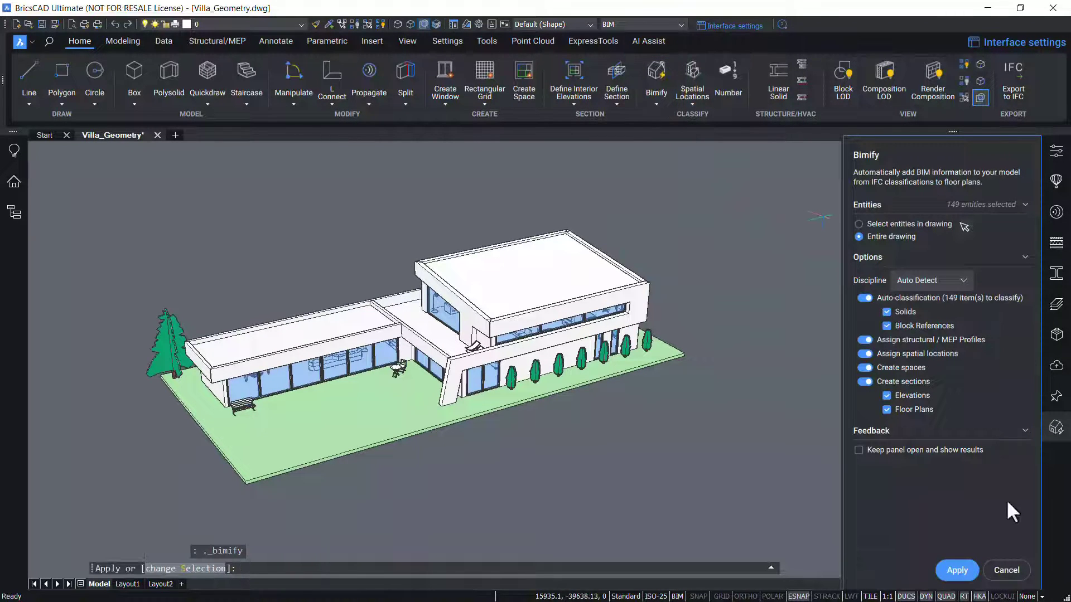
{"action": "left_click", "coordinate": [1007, 571]}
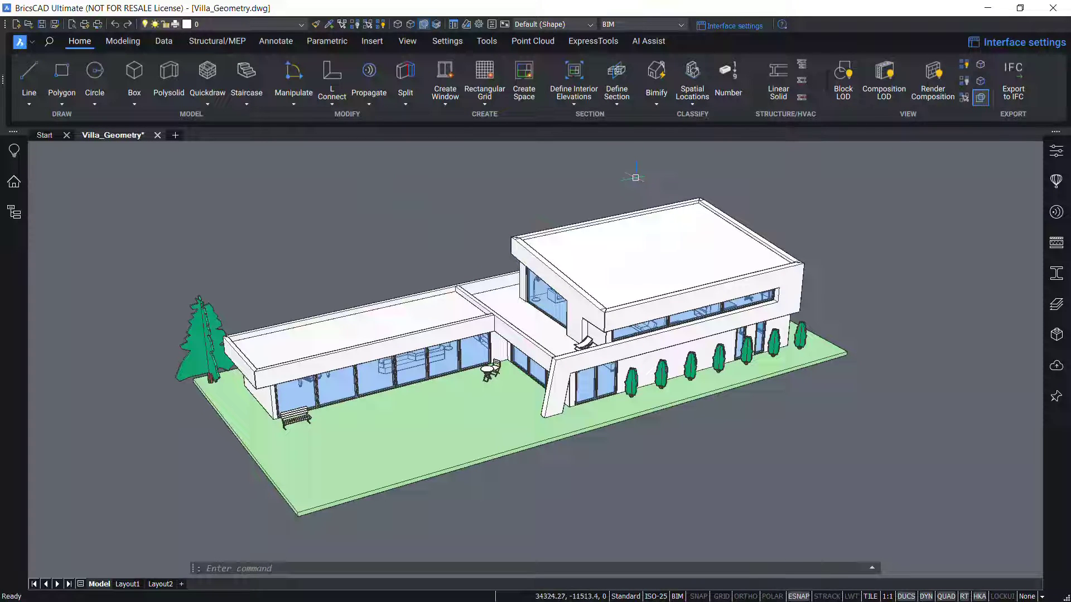
- Relaunch Bimify from the Home ribbon for the whole drawing
{"action": "left_click", "coordinate": [656, 74]}
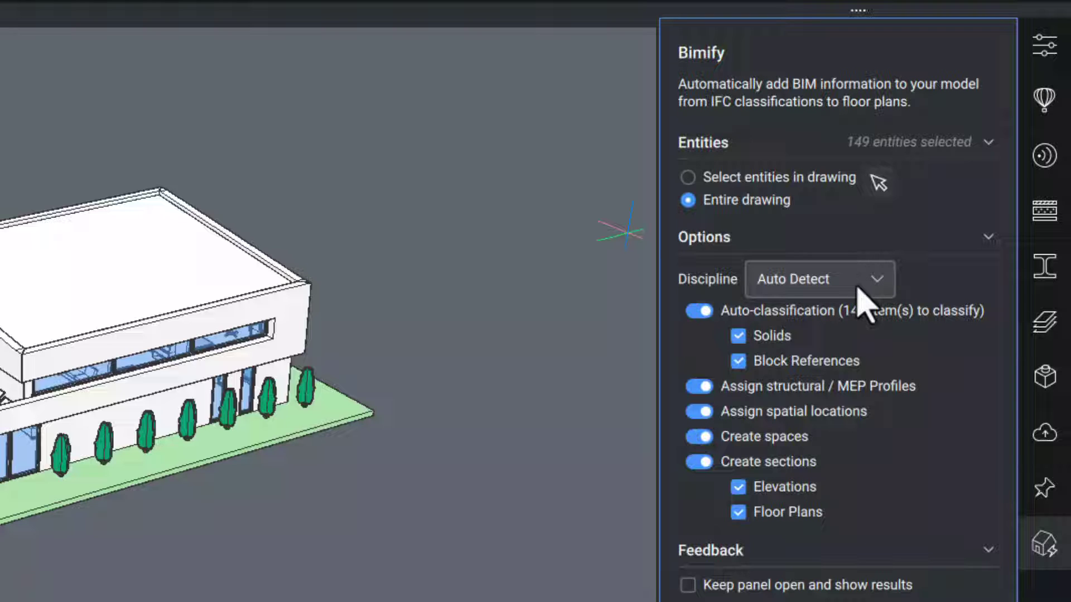
- Try the Architectural option in the Bimify Discipline dropdown, leaving Auto Detect set
{"action": "left_click", "coordinate": [824, 285]}
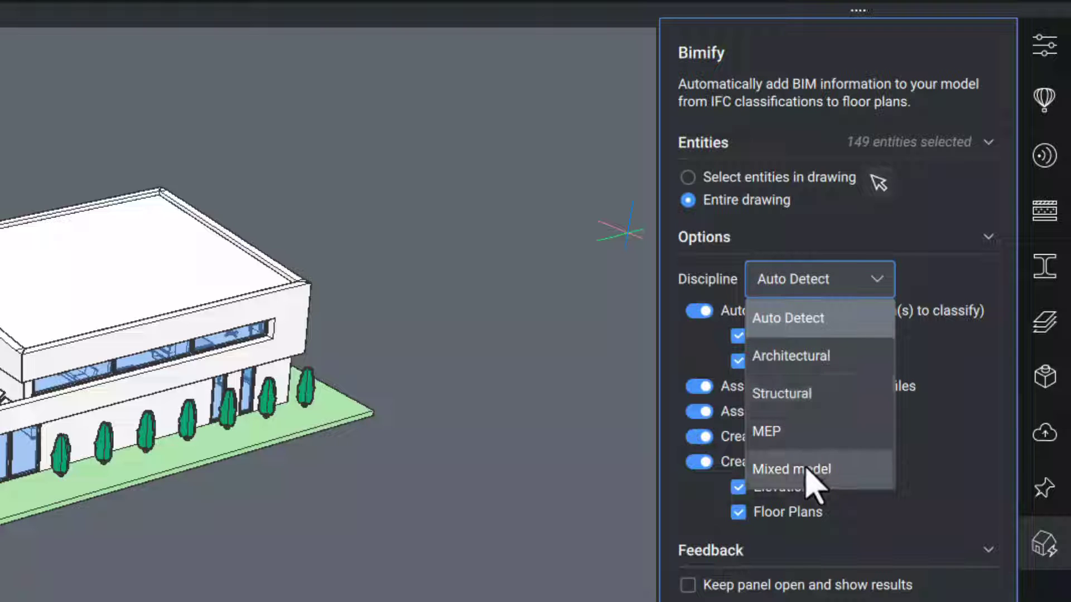
{"action": "left_click", "coordinate": [790, 362]}
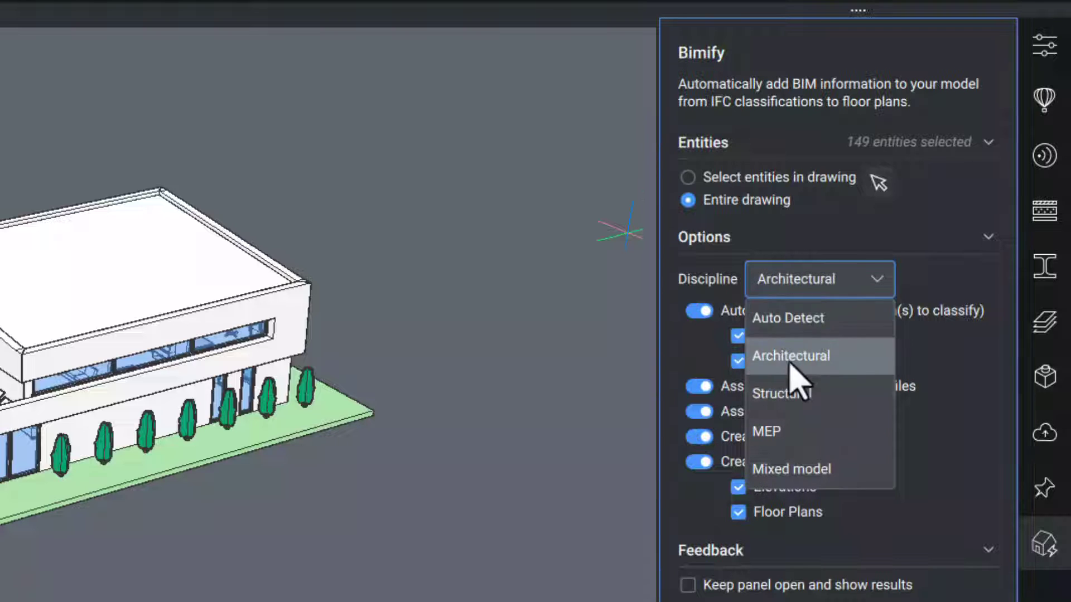
{"action": "left_click", "coordinate": [790, 373]}
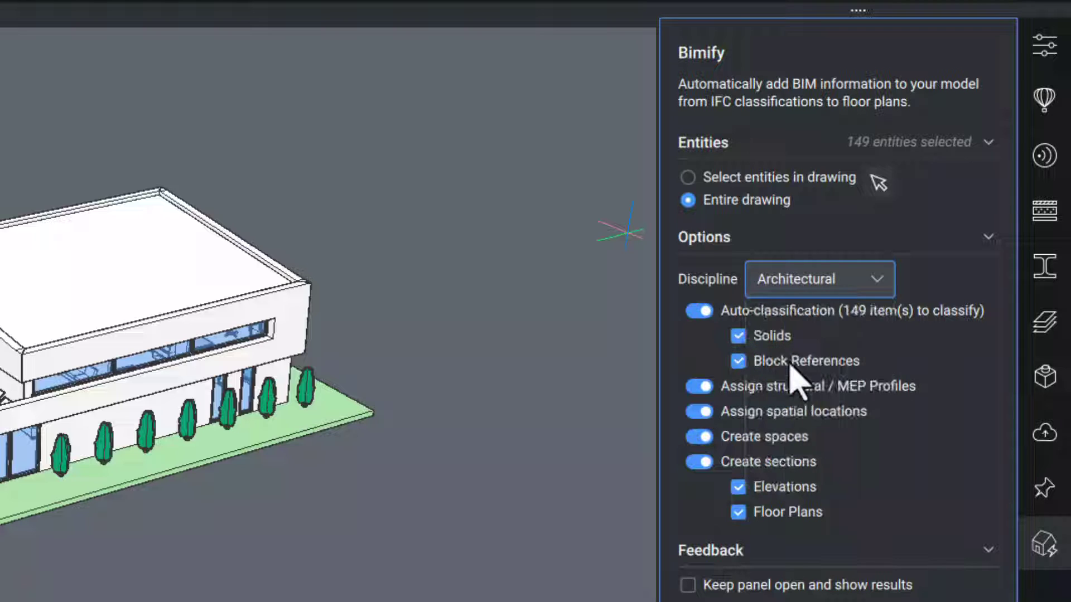
{"action": "left_click", "coordinate": [813, 293]}
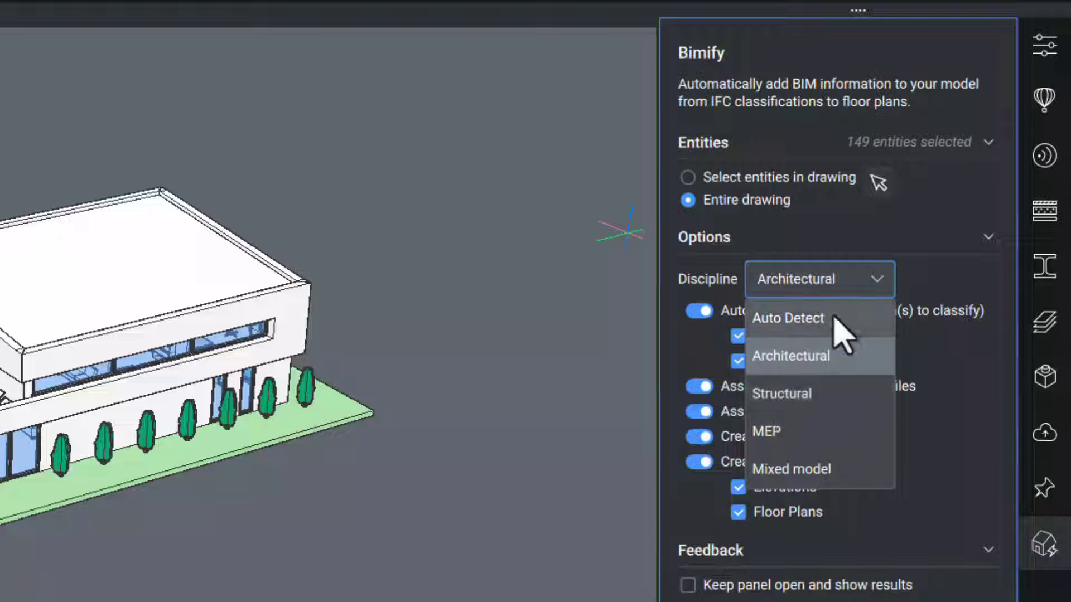
{"action": "left_click", "coordinate": [822, 236]}
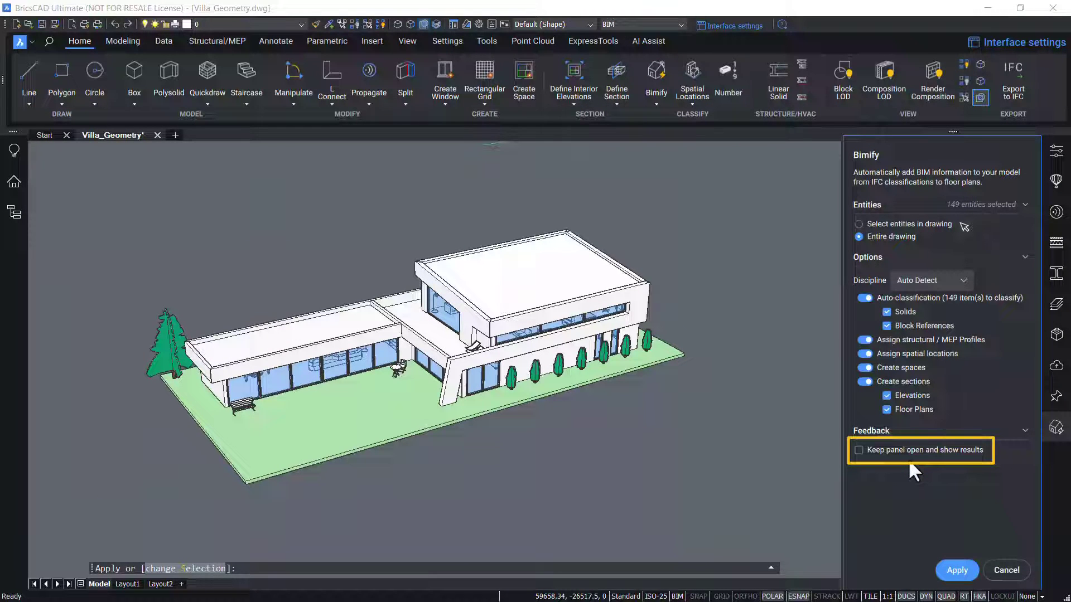
- Tick 'Keep panel open and show results' and set the Bimify discipline to Architectural
{"action": "left_click", "coordinate": [859, 451]}
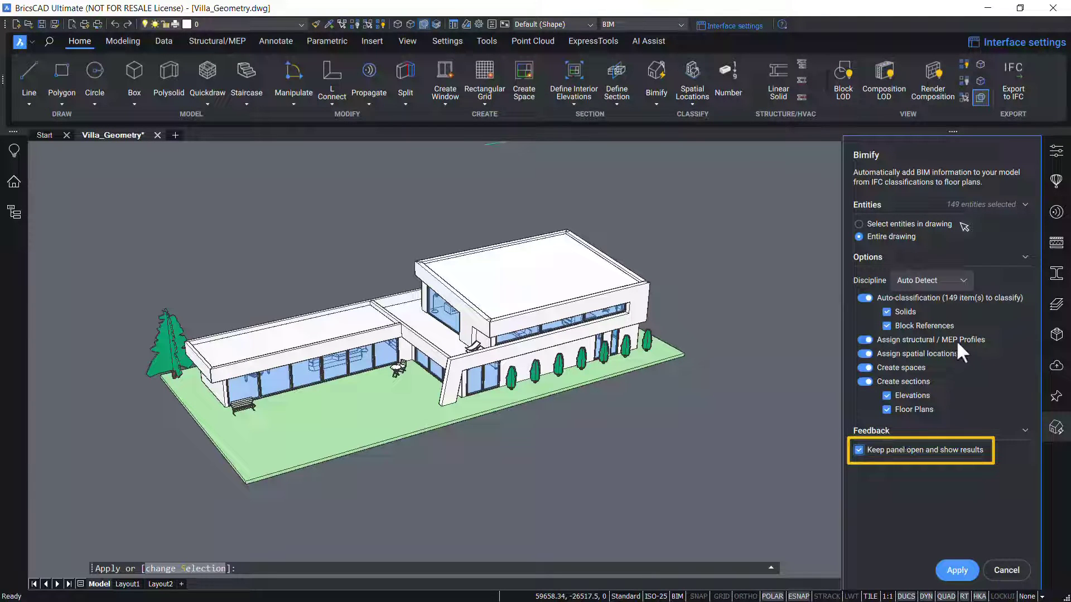
{"action": "left_click", "coordinate": [923, 281]}
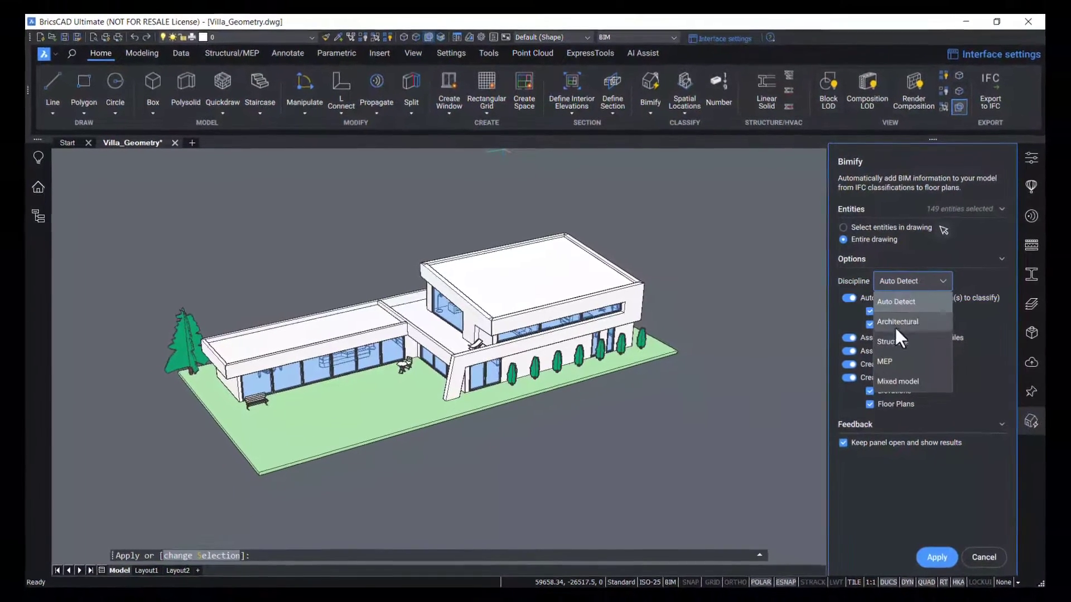
{"action": "left_click", "coordinate": [895, 324]}
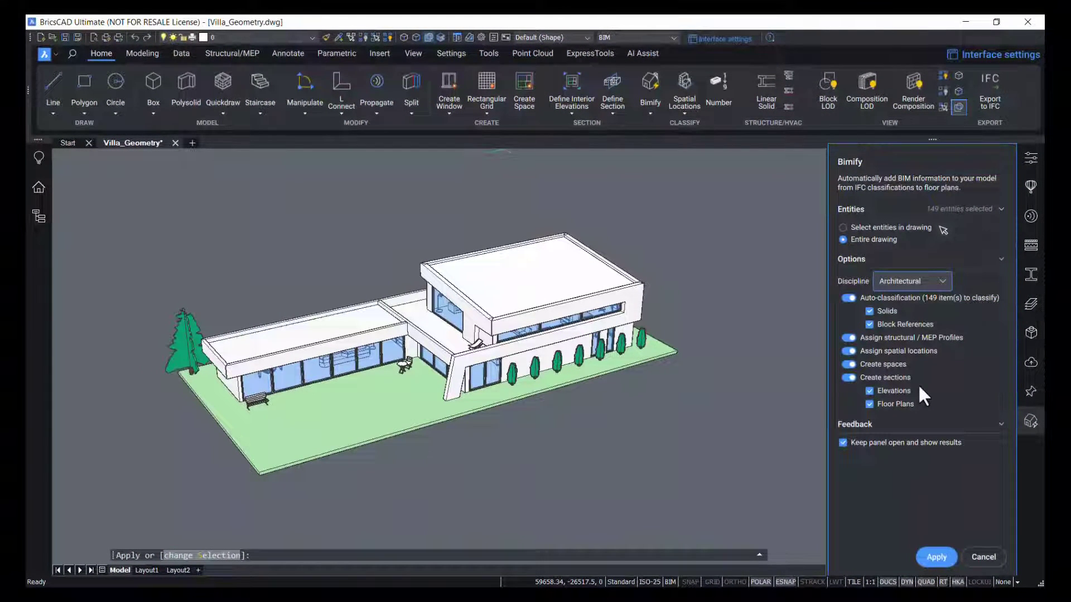
- Apply Bimify, classifying 149 items into 10 spaces and 6 sections
{"action": "left_click", "coordinate": [946, 556]}
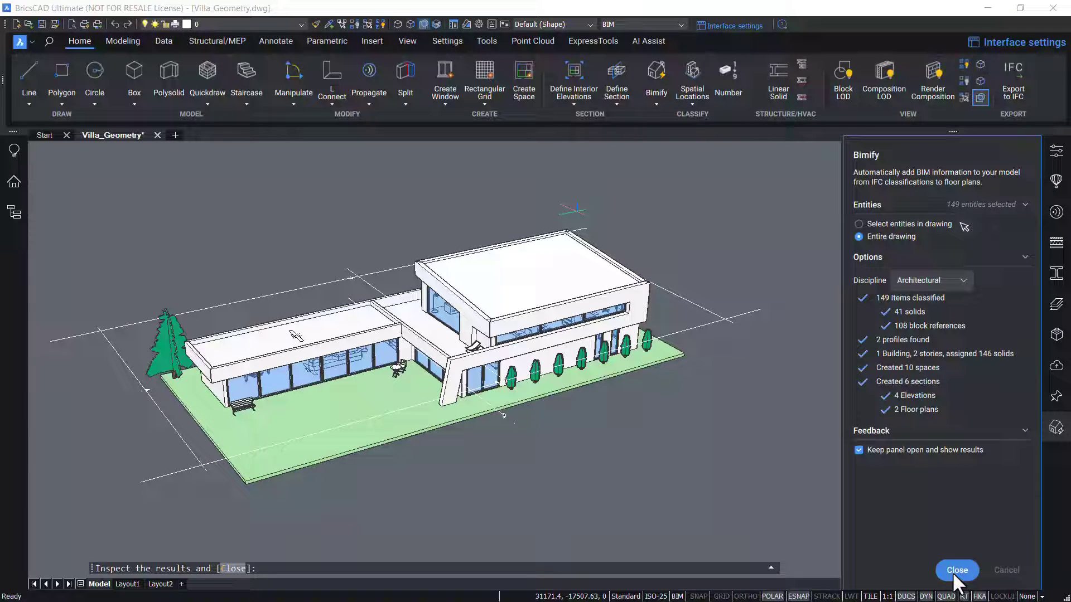
- Close the Bimify results and show the Bimify report in Prompt History (F2)
{"action": "left_click", "coordinate": [954, 575]}
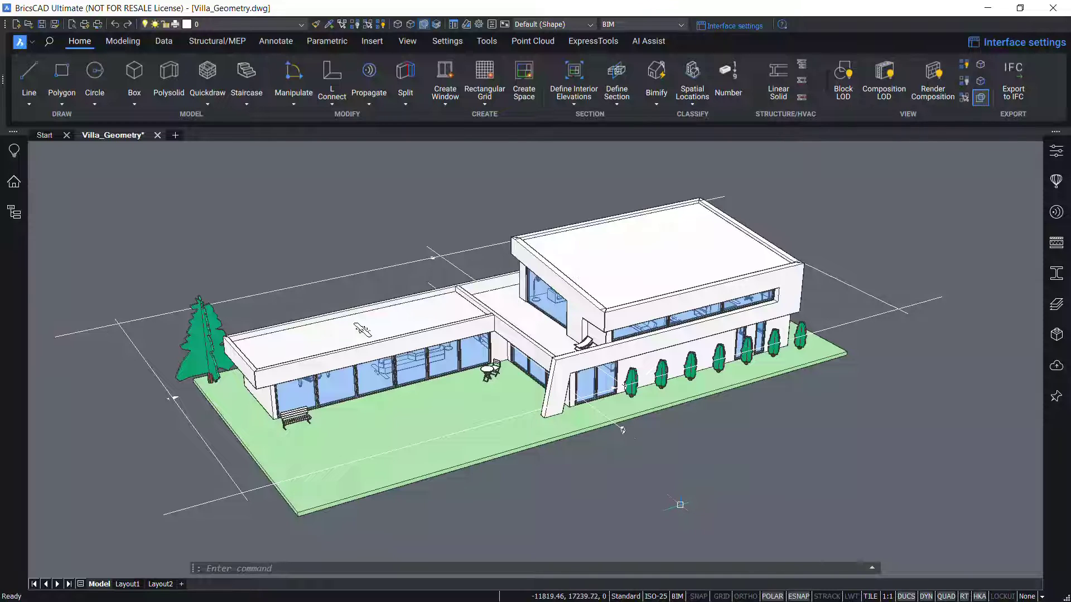
{"action": "key", "text": "F2"}
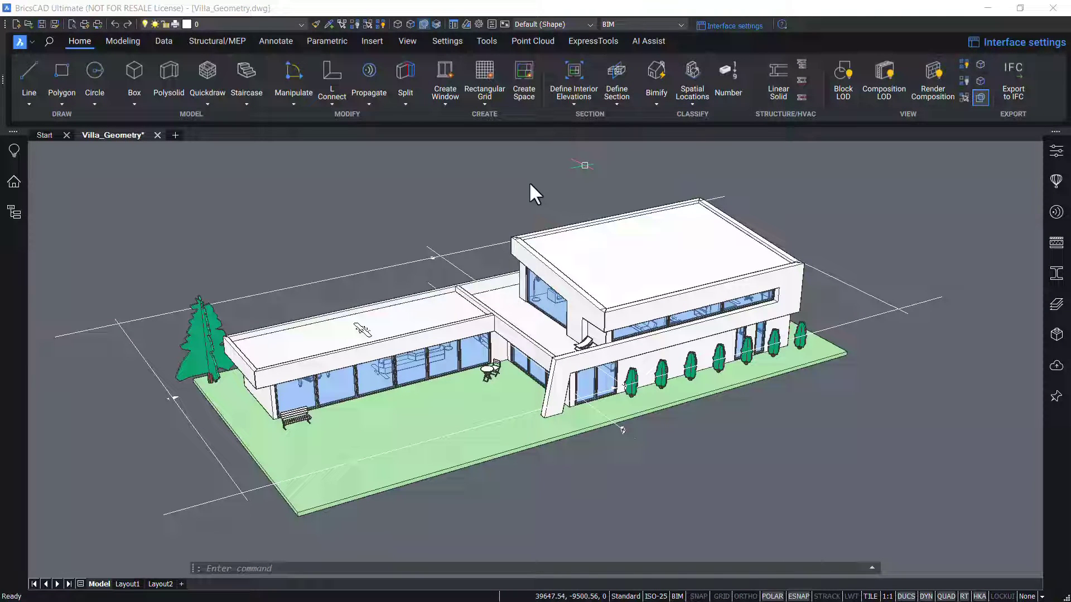
{"action": "key", "text": "Escape"}
{"action": "key", "text": "Escape"}
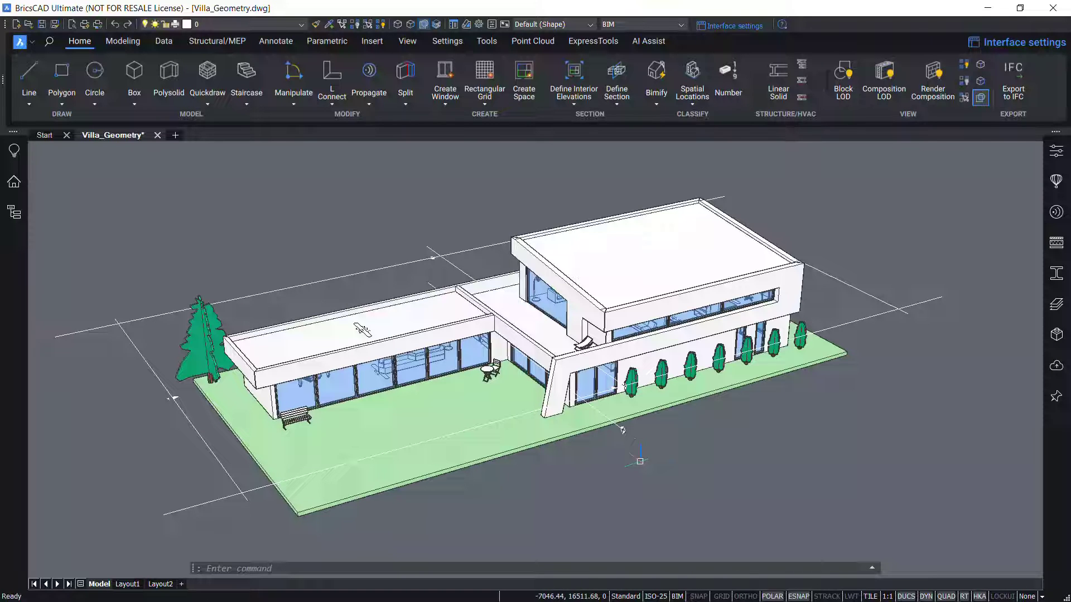
{"action": "scroll", "coordinate": [621, 430], "scroll_direction": "up", "scroll_amount": 2}
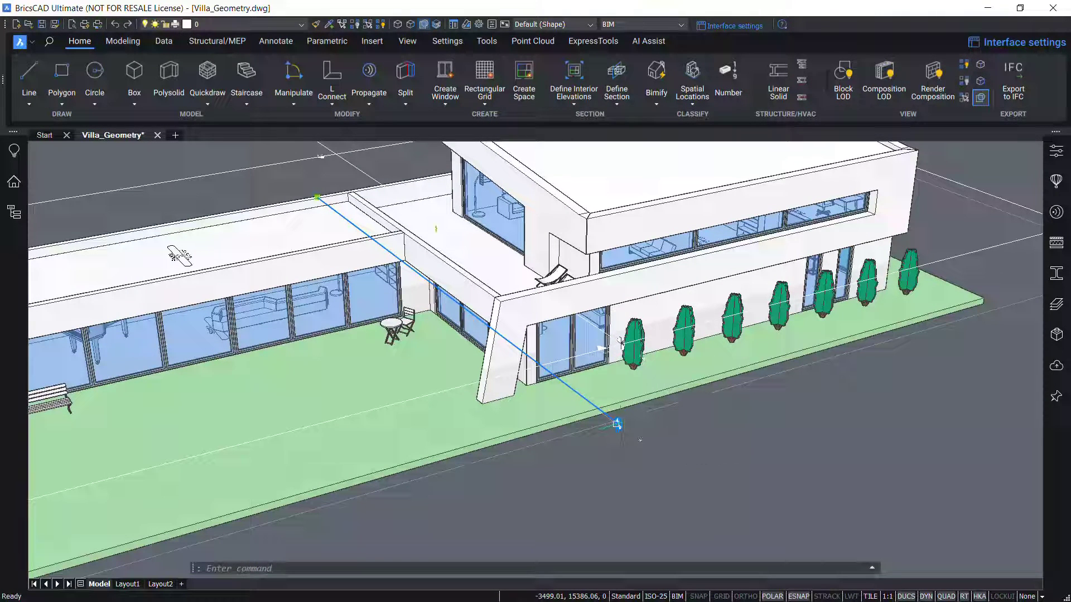
- Turn on Floor 0 section clipping and orbit down into the cut ground floor
{"action": "double_click", "coordinate": [617, 423]}
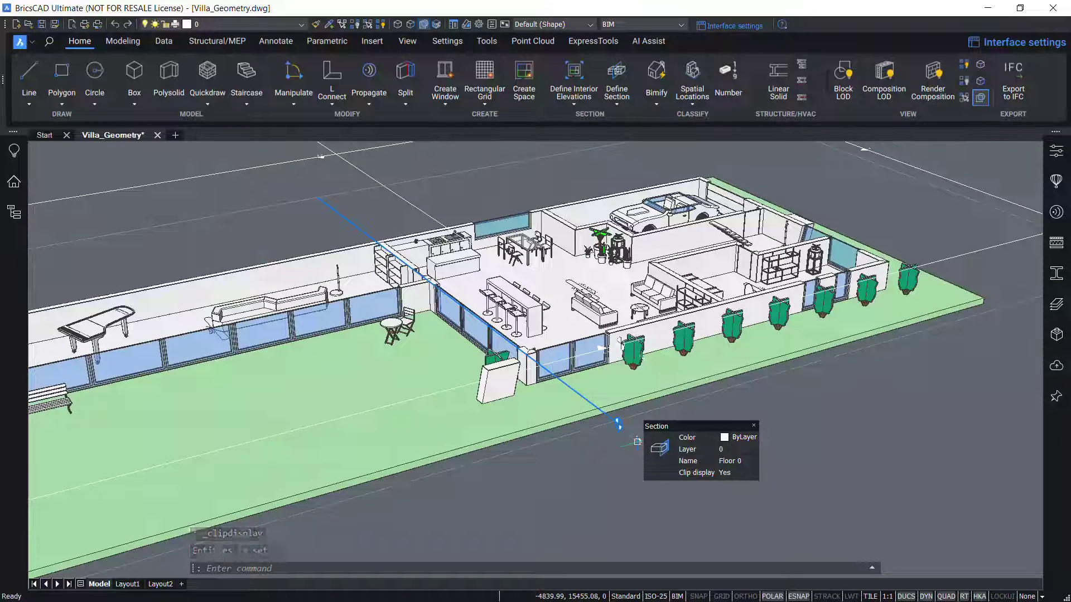
{"action": "key", "text": "Escape"}
{"action": "mouse_move", "coordinate": [676, 401]}
{"action": "middle_mouse_down", "text": "shift"}
{"action": "mouse_move", "coordinate": [713, 418]}
{"action": "mouse_move", "coordinate": [815, 394]}
{"action": "mouse_move", "coordinate": [721, 419]}
{"action": "mouse_move", "coordinate": [610, 407]}
{"action": "mouse_move", "coordinate": [627, 402]}
{"action": "mouse_move", "coordinate": [788, 521]}
{"action": "middle_mouse_up", "text": "shift"}
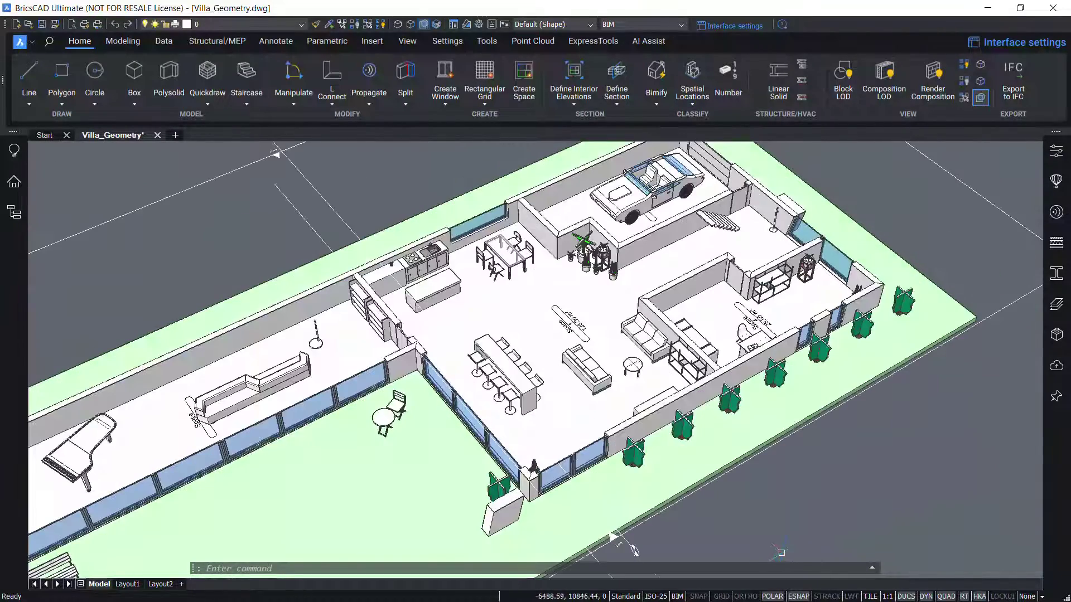
{"action": "mouse_move", "coordinate": [604, 311]}
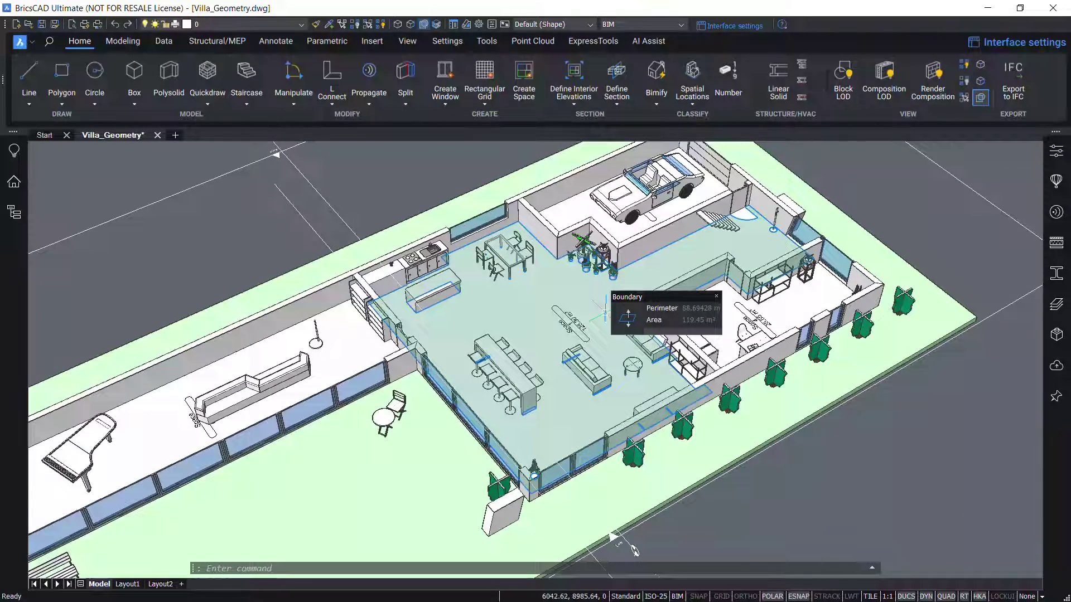
{"action": "scroll", "coordinate": [606, 313], "scroll_direction": "up", "scroll_amount": 3}
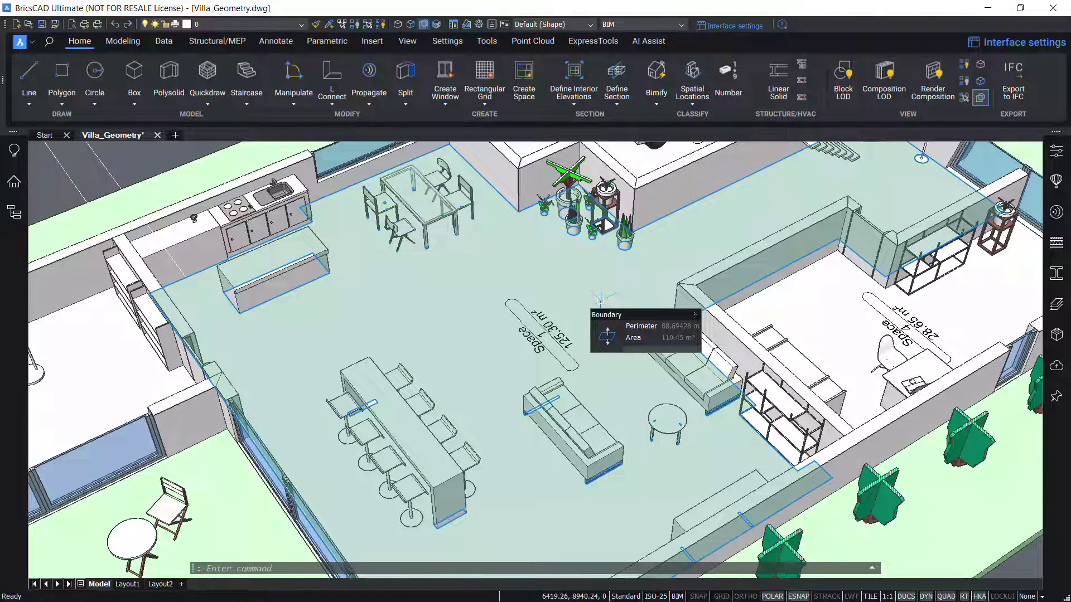
{"action": "scroll", "coordinate": [601, 299], "scroll_direction": "down", "scroll_amount": 3}
{"action": "scroll", "coordinate": [601, 298], "scroll_direction": "down", "scroll_amount": 2}
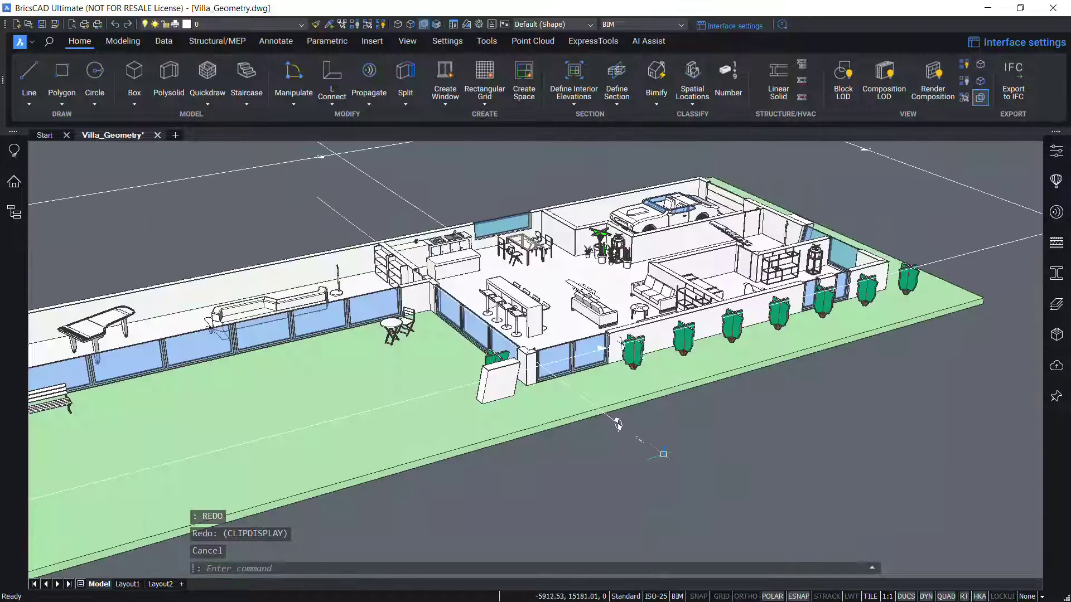
- Turn off clip display on the section line so the whole villa shows
{"action": "key", "text": "Escape"}
{"action": "left_click", "coordinate": [617, 425]}
{"action": "double_click", "coordinate": [618, 425]}
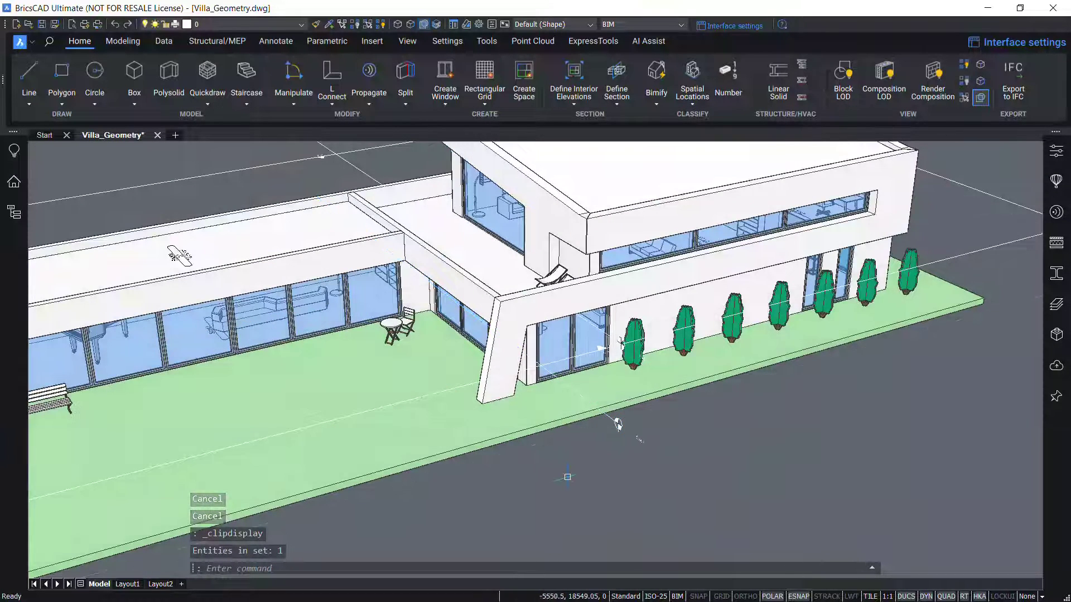
{"action": "scroll", "coordinate": [567, 477], "scroll_direction": "down", "scroll_amount": 3}
{"action": "scroll", "coordinate": [904, 482], "scroll_direction": "up", "scroll_amount": 1}
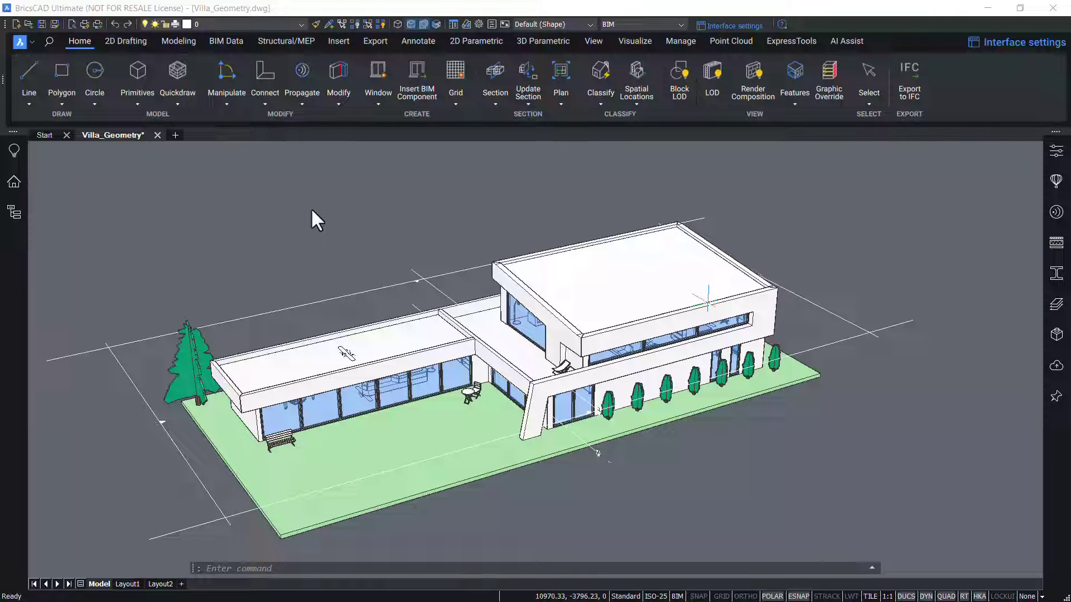
- Open the Structure panel and expand Building Elements, Building (156) and Floor 0 (86)
{"action": "left_click", "coordinate": [14, 214]}
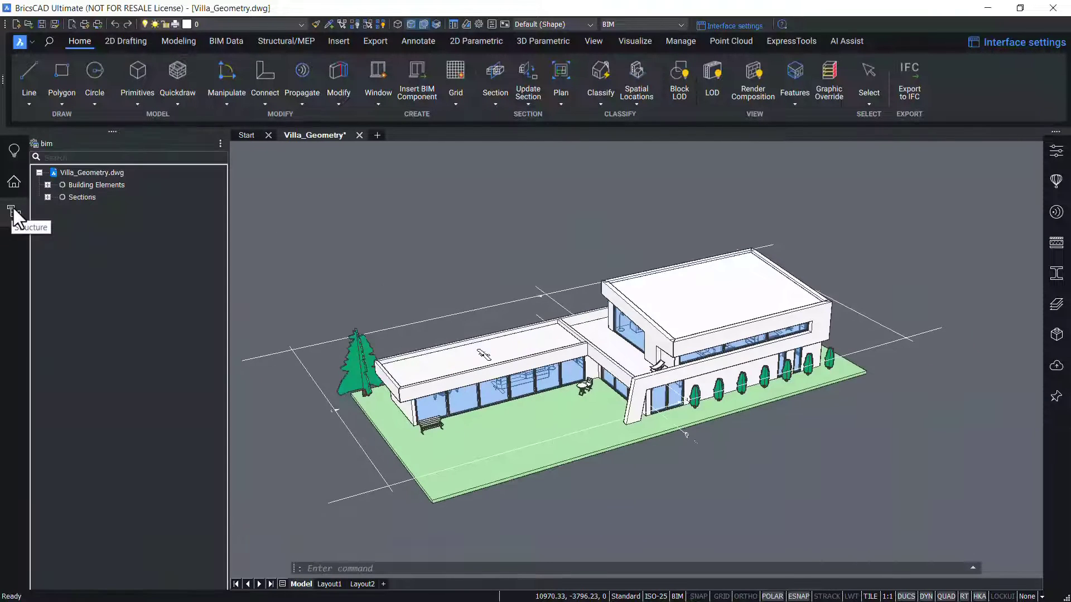
{"action": "left_click", "coordinate": [48, 185]}
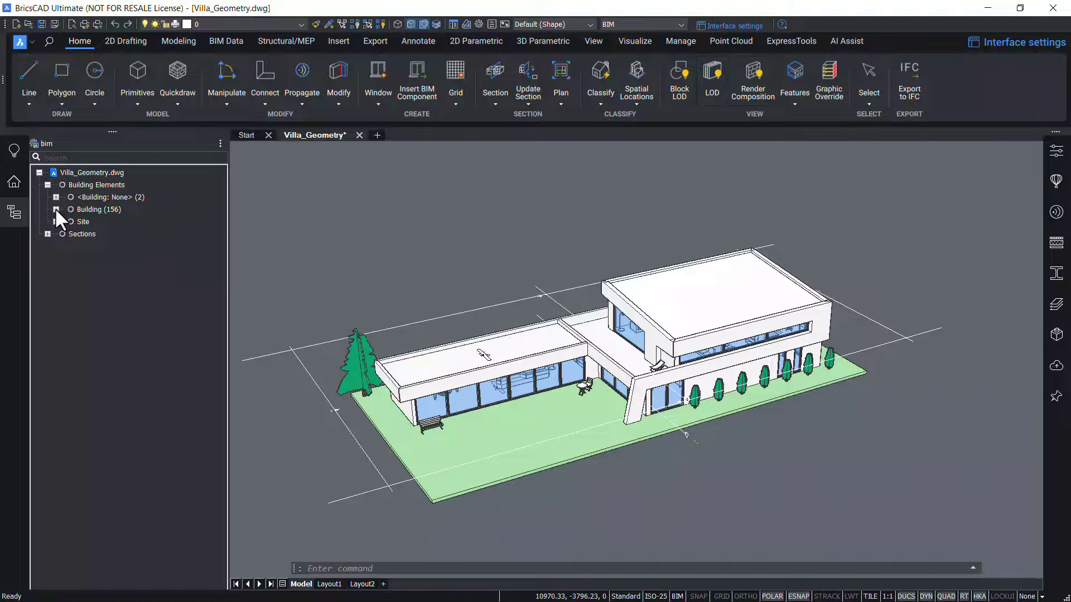
{"action": "left_click", "coordinate": [56, 210]}
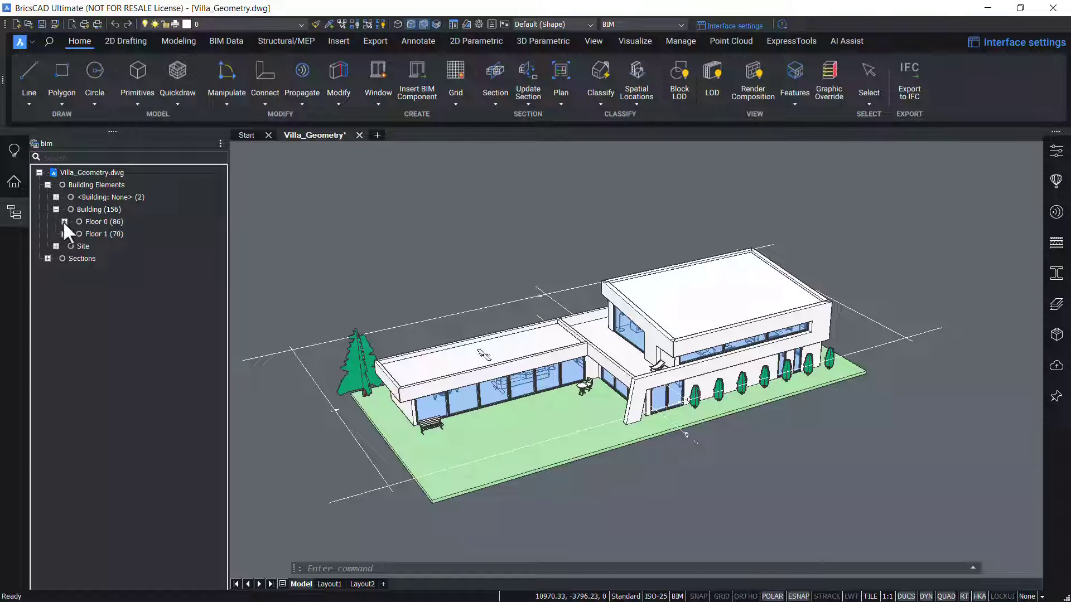
{"action": "left_click", "coordinate": [64, 221]}
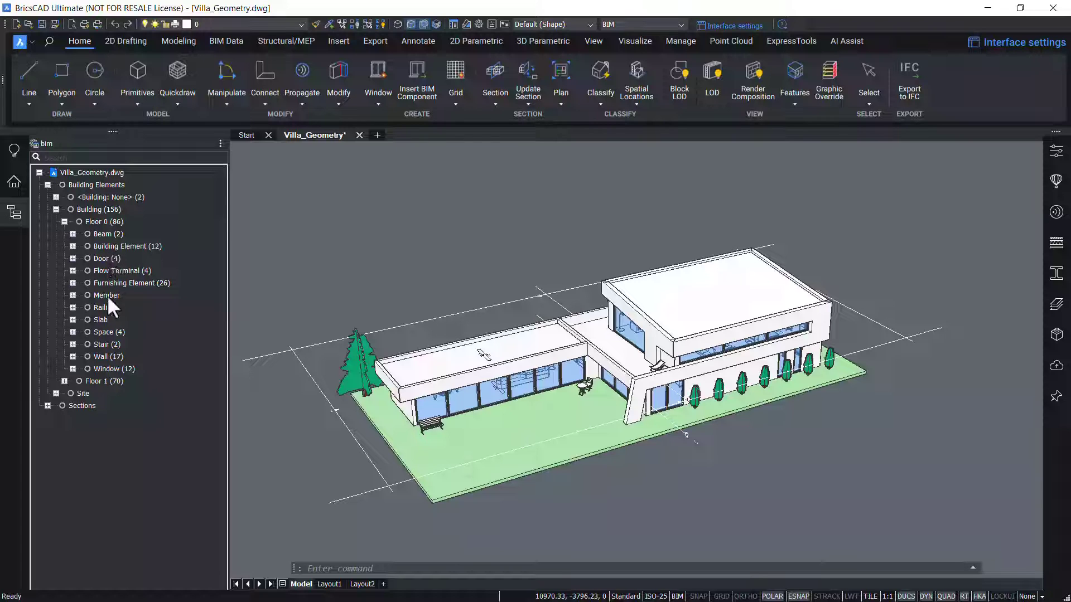
{"action": "left_click", "coordinate": [107, 356]}
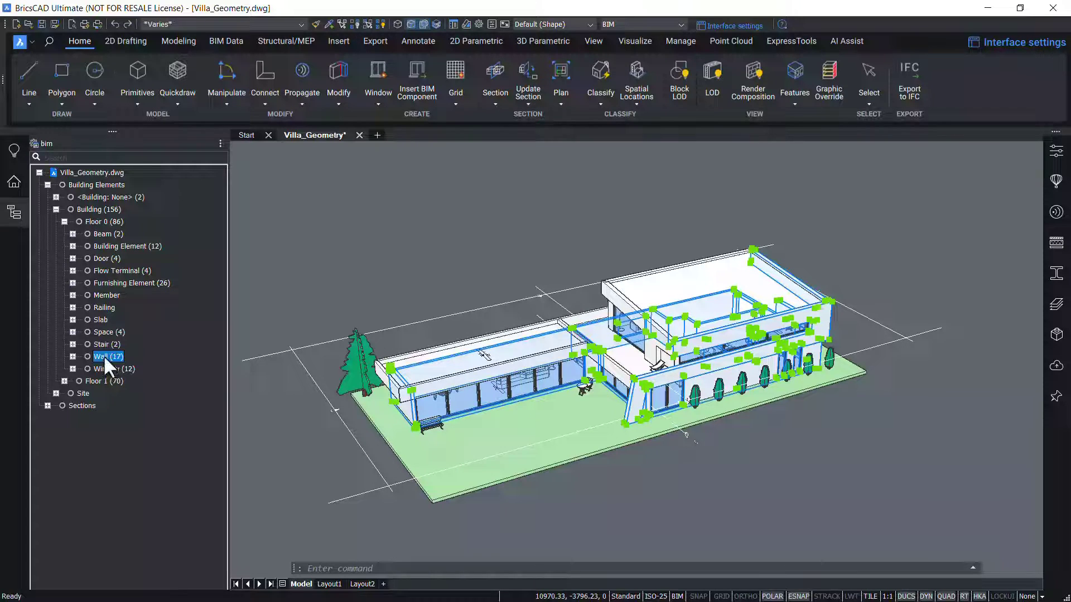
{"action": "right_click", "coordinate": [103, 357]}
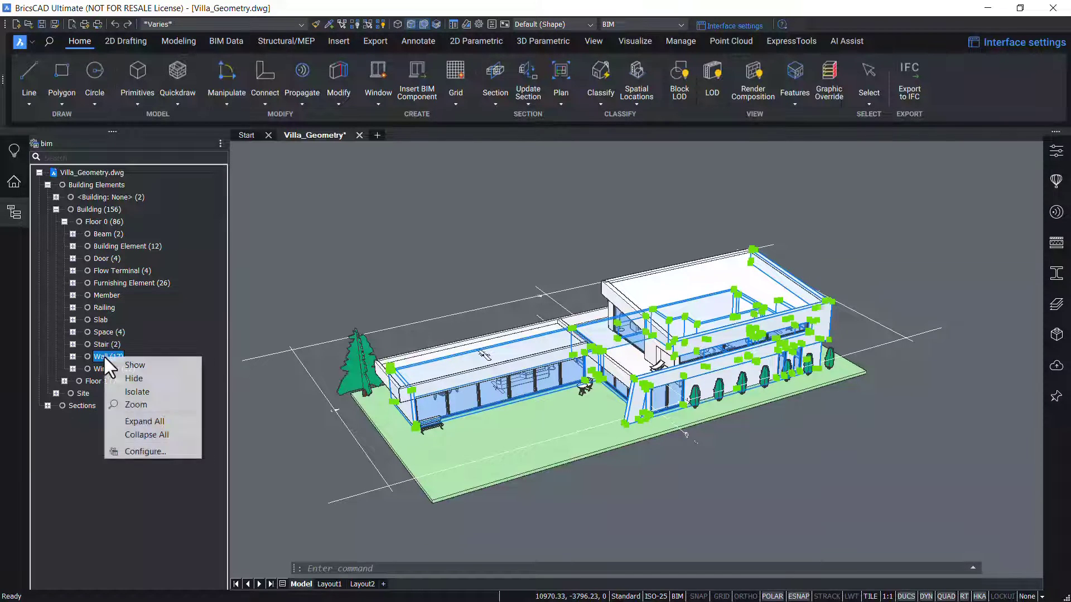
{"action": "left_click", "coordinate": [138, 391]}
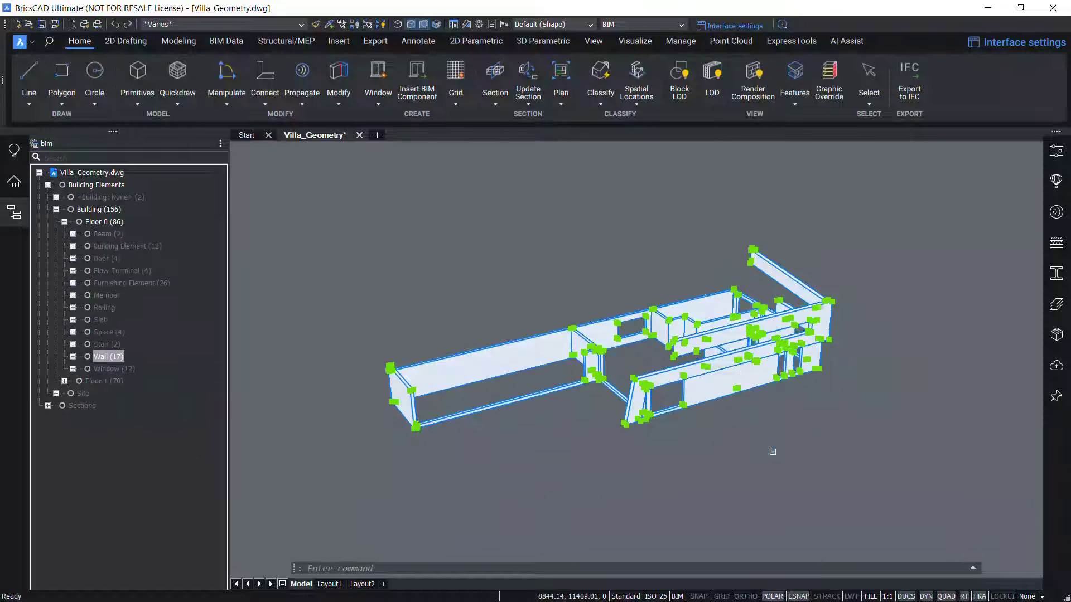
{"action": "scroll", "coordinate": [760, 423], "scroll_direction": "up", "scroll_amount": 2}
{"action": "scroll", "coordinate": [760, 419], "scroll_direction": "up", "scroll_amount": 2}
{"action": "key", "text": "ctrl+z"}
{"action": "type", "text": "U"}
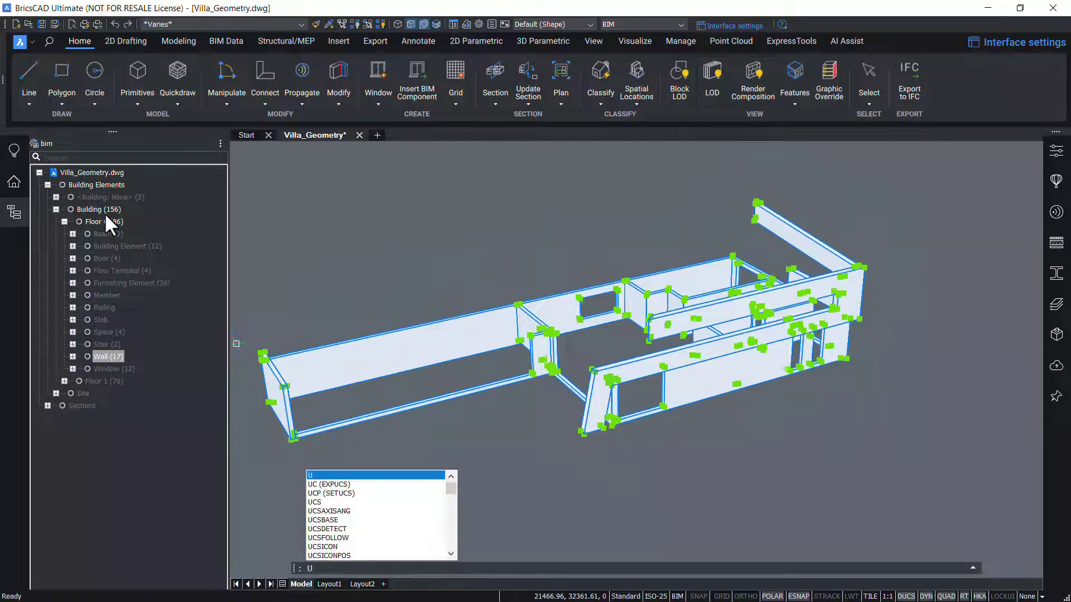
{"action": "key", "text": "ctrl+z"}
{"action": "key", "text": "ctrl+z"}
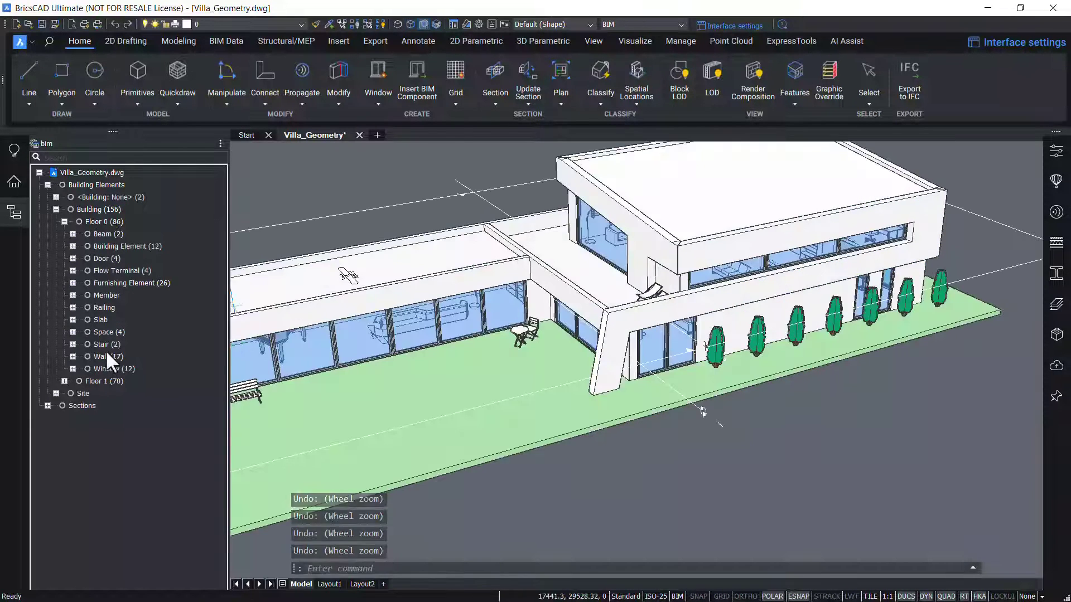
{"action": "left_click", "coordinate": [101, 320]}
{"action": "right_click", "coordinate": [102, 318]}
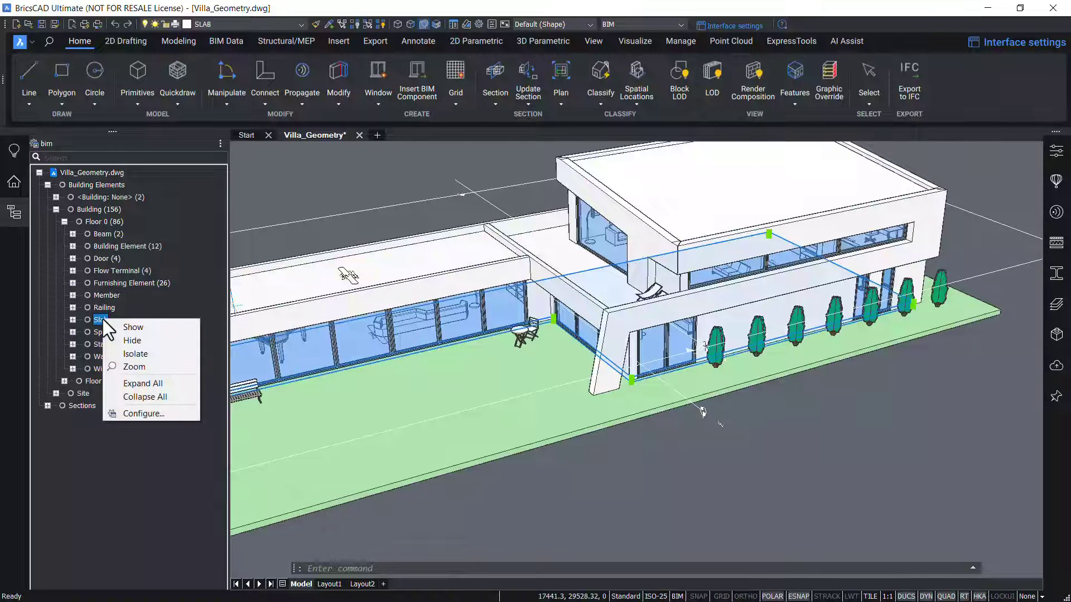
{"action": "left_click", "coordinate": [140, 358]}
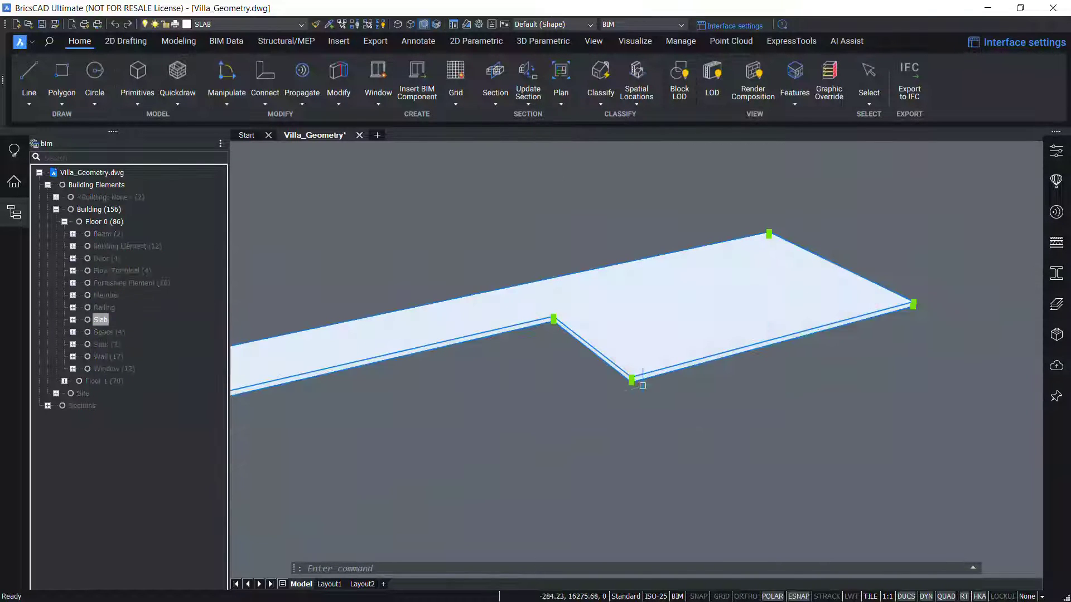
{"action": "scroll", "coordinate": [605, 383], "scroll_direction": "down", "scroll_amount": 2}
{"action": "scroll", "coordinate": [605, 383], "scroll_direction": "down", "scroll_amount": 1}
{"action": "scroll", "coordinate": [605, 382], "scroll_direction": "up", "scroll_amount": 1}
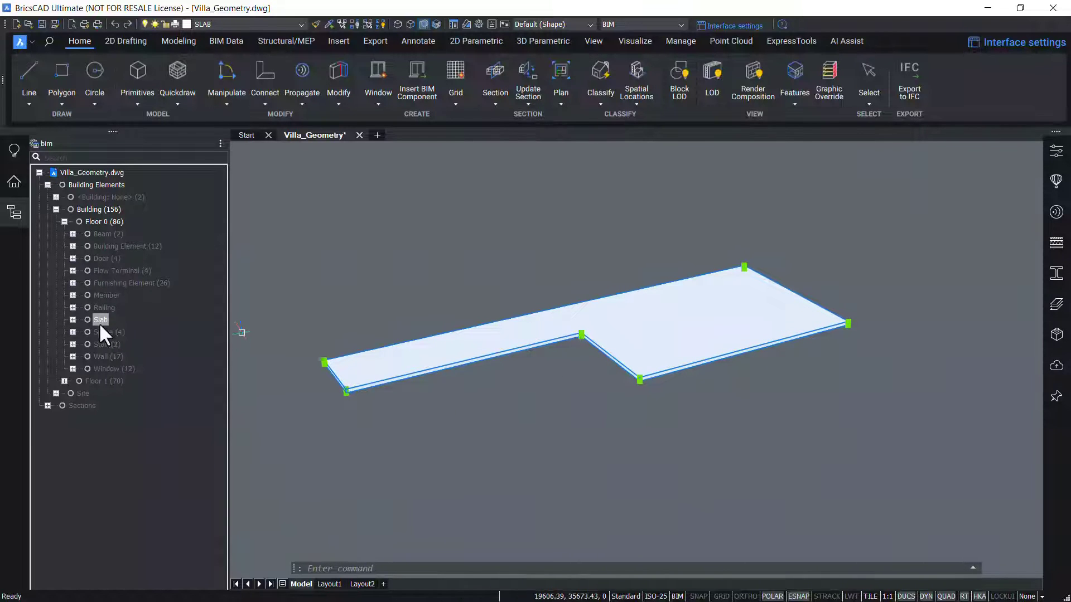
{"action": "left_click", "coordinate": [99, 323]}
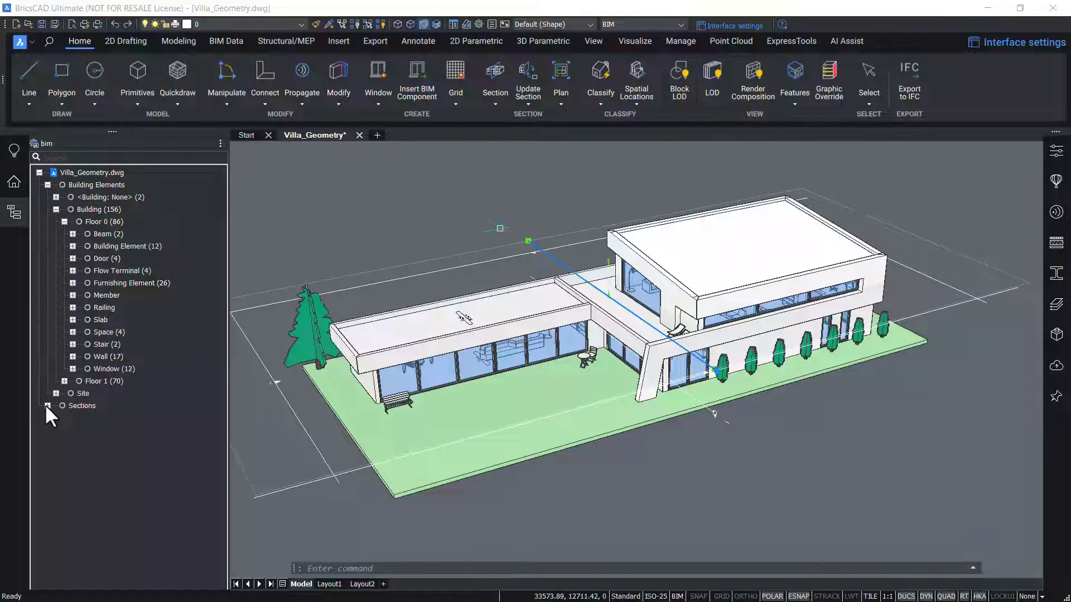
- Expand Sections > Elevation (4) and highlight the Back, Front, Left and Right elevations on the villa
{"action": "left_click", "coordinate": [47, 406]}
{"action": "left_click", "coordinate": [56, 418]}
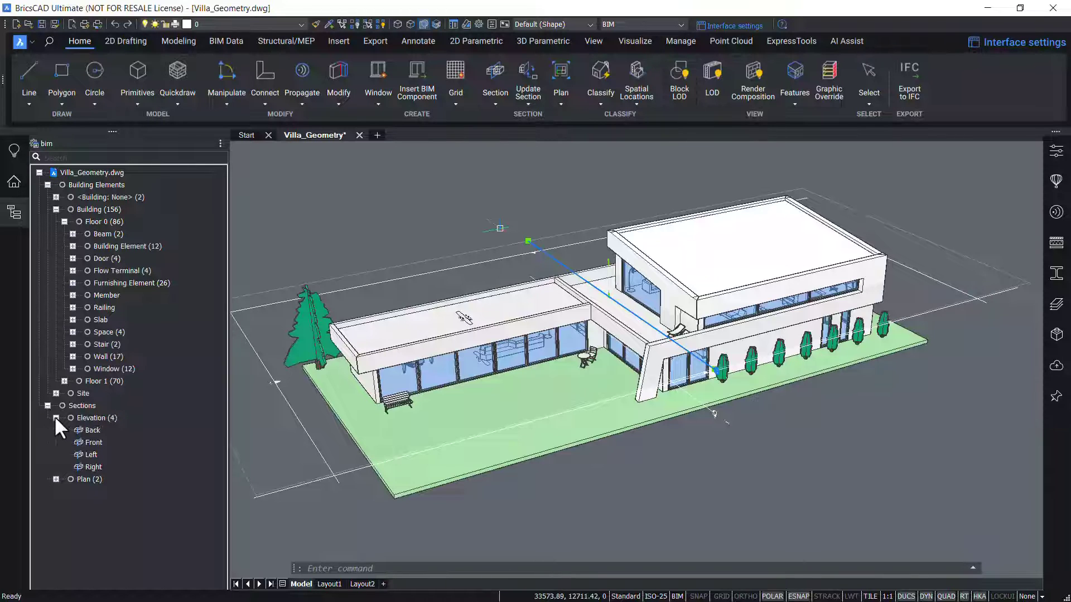
{"action": "left_click", "coordinate": [94, 429]}
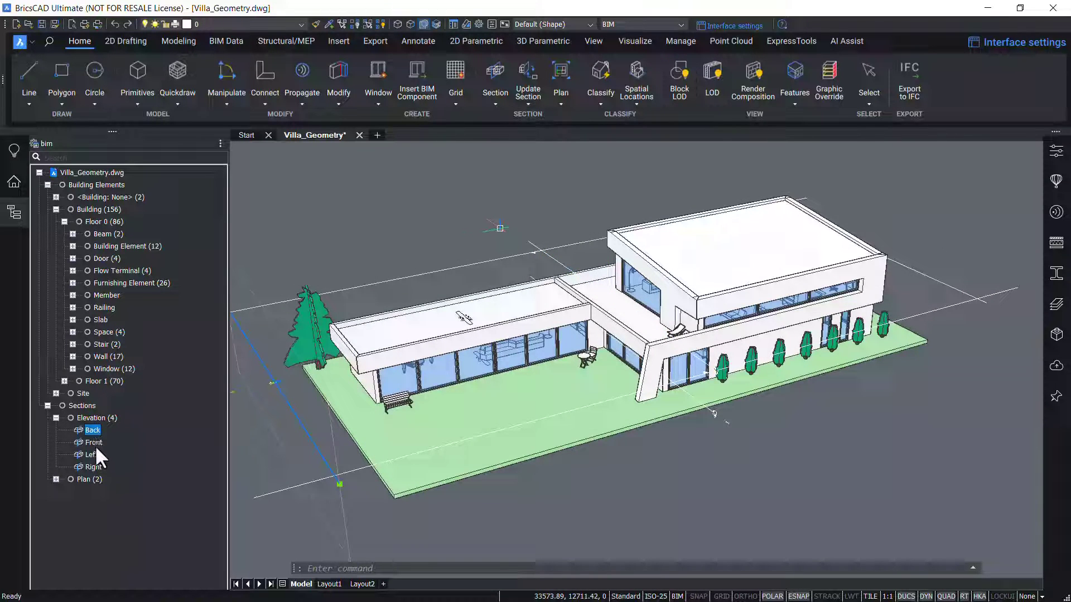
{"action": "left_click", "coordinate": [93, 443]}
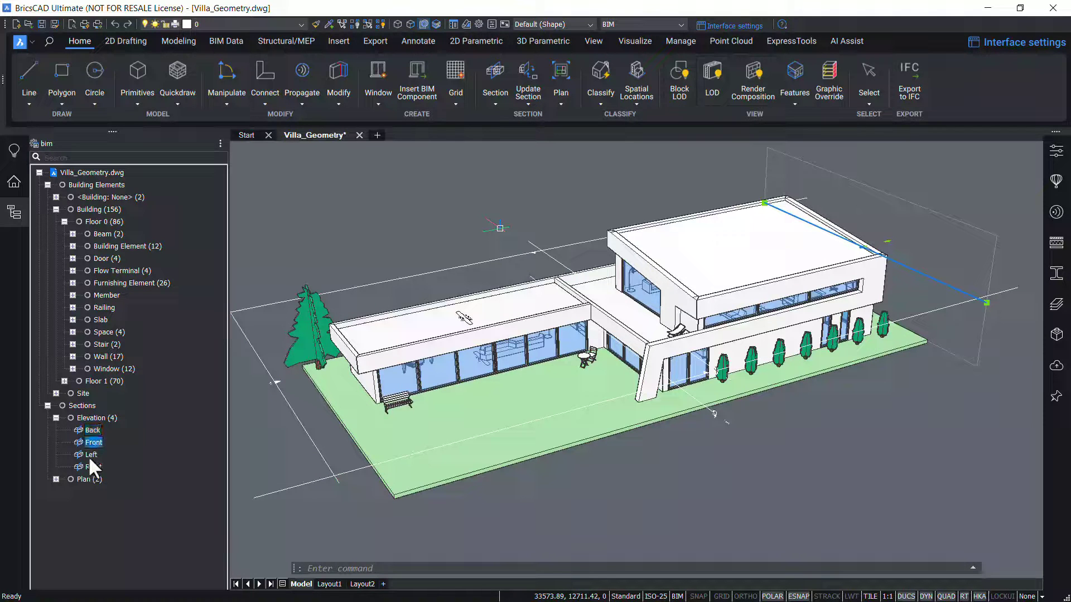
{"action": "left_click", "coordinate": [90, 452]}
{"action": "left_click", "coordinate": [96, 468]}
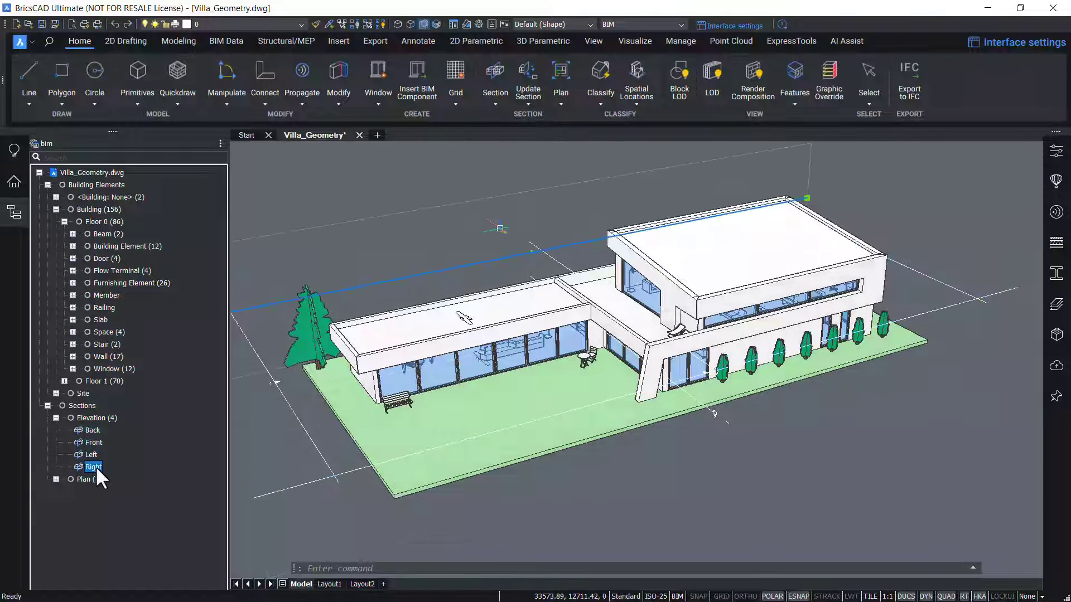